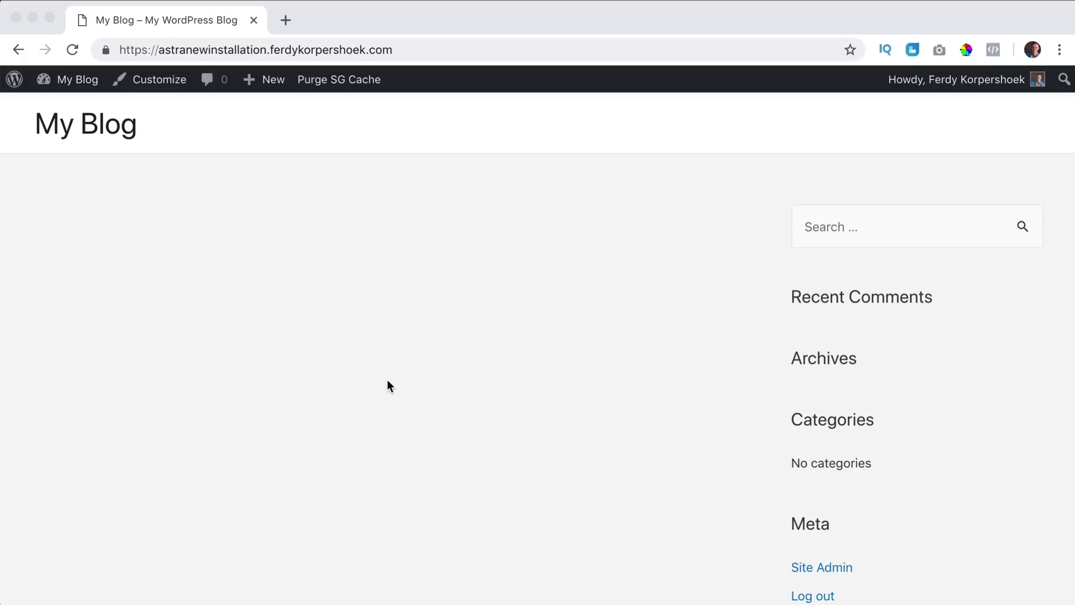
Install the Astra starter-site importer plugin from Appearance > Astra Options.
left_click(79, 85)
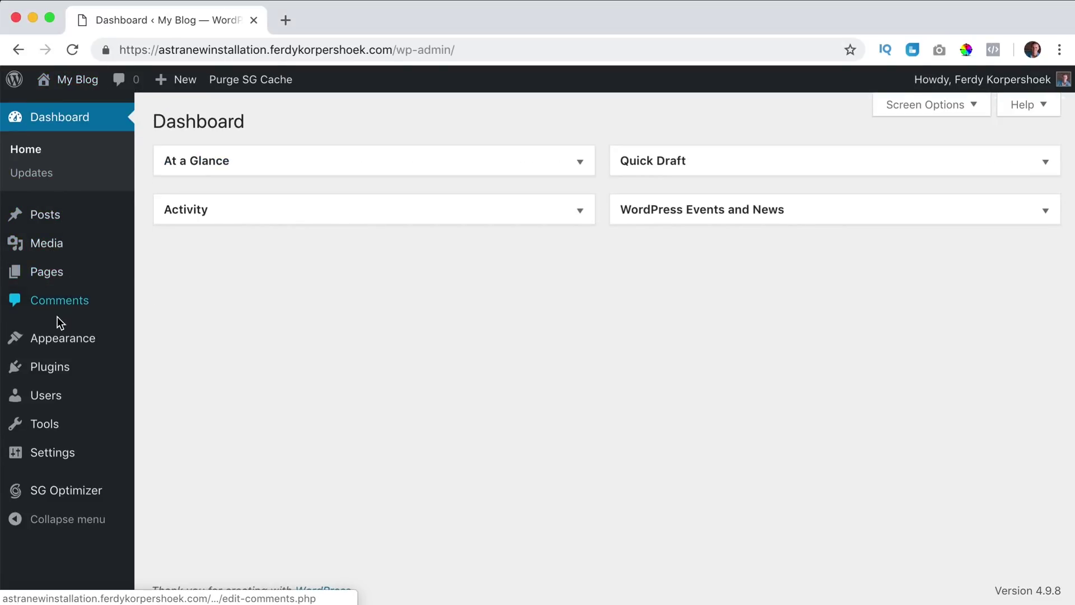
mouse_move(72, 336)
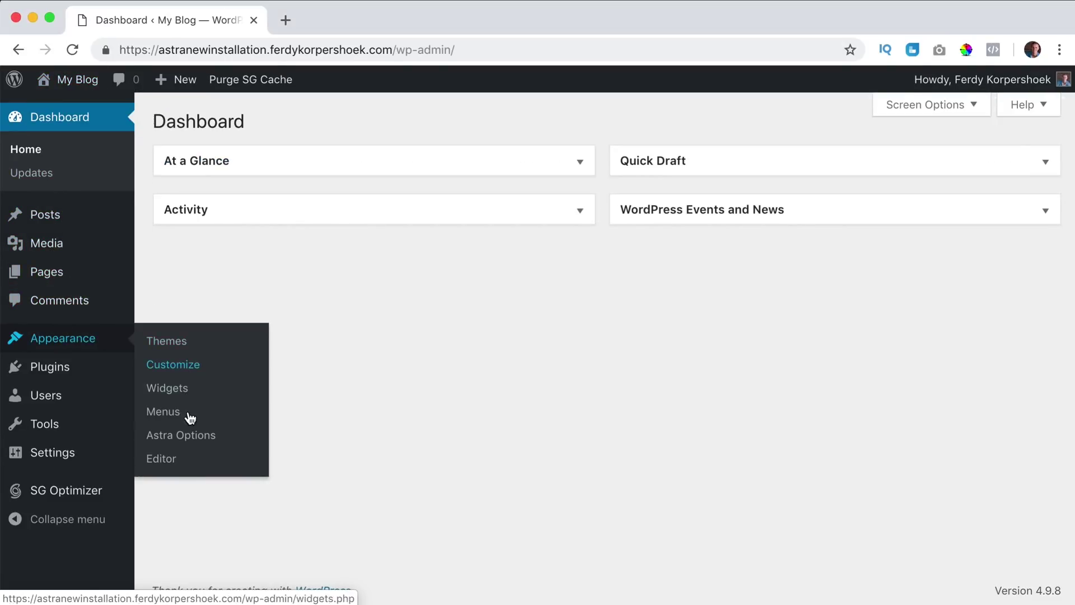
left_click(187, 438)
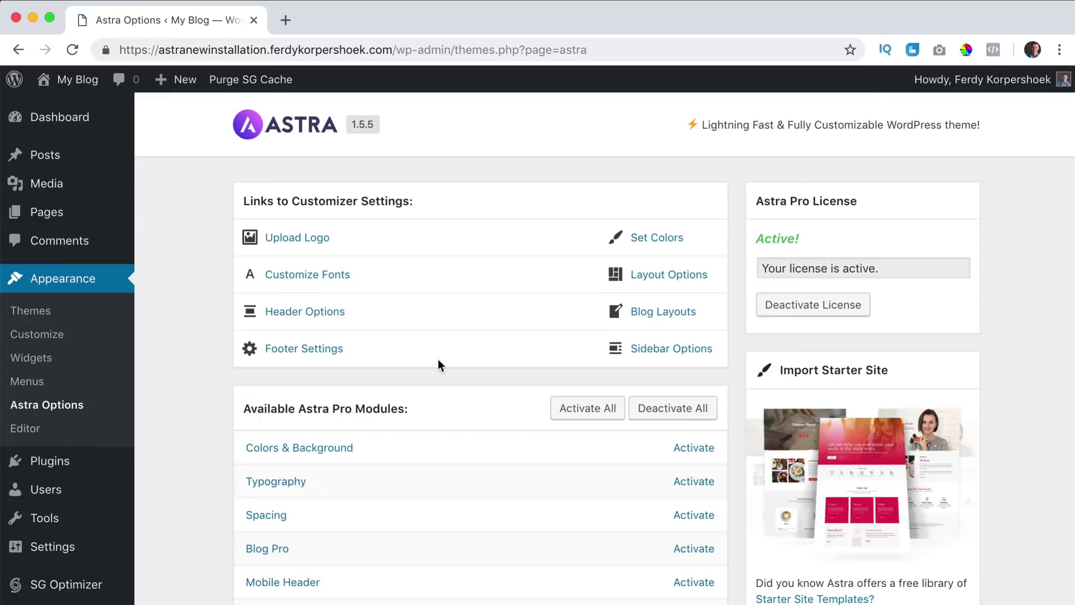
scroll(918, 317, "down", 3)
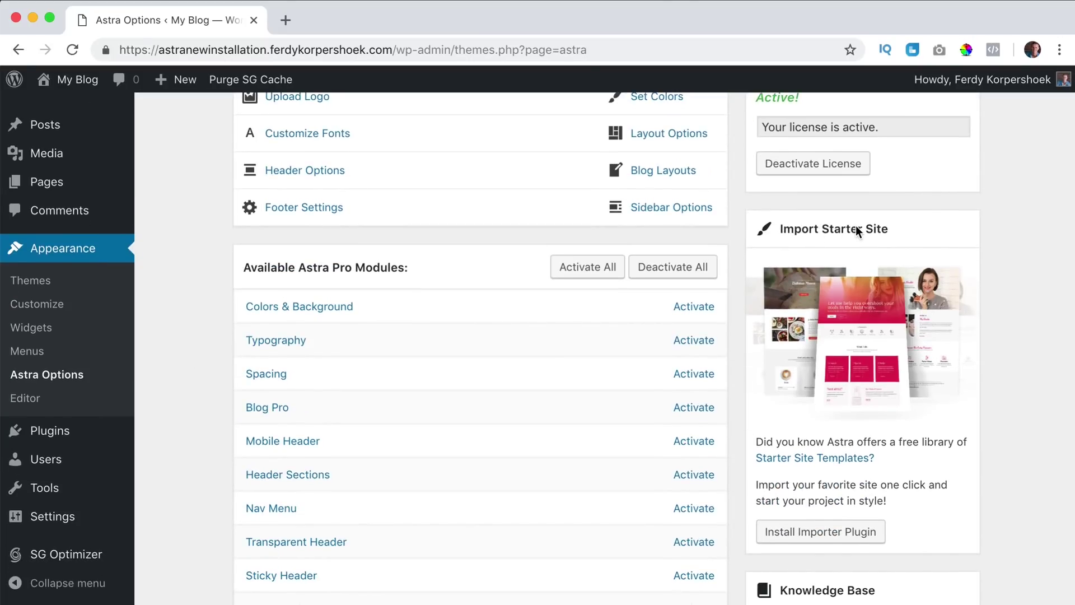
scroll(876, 226, "down", 2)
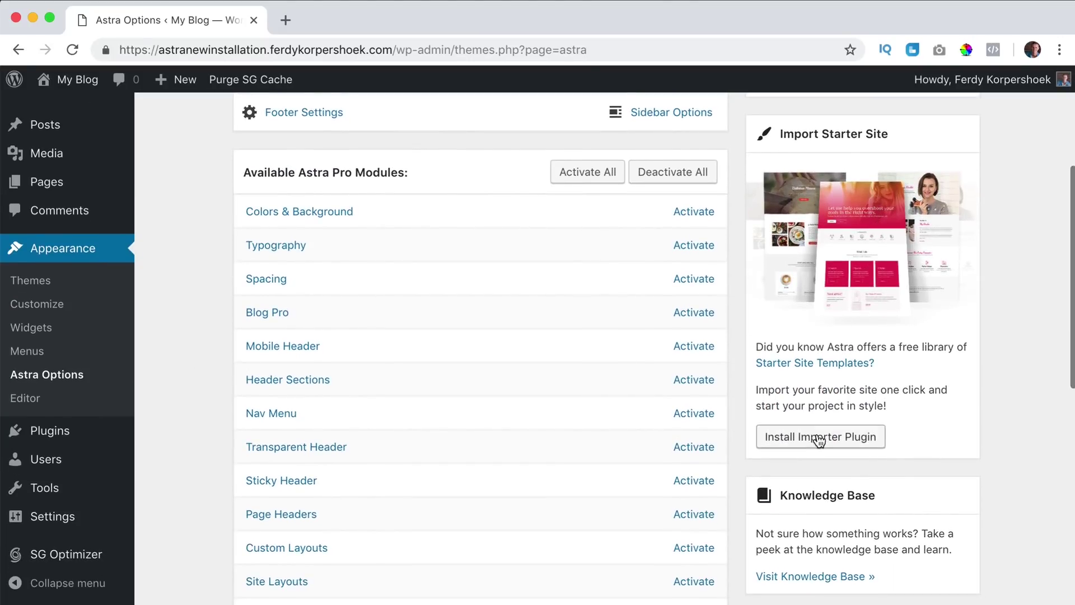
left_click(833, 443)
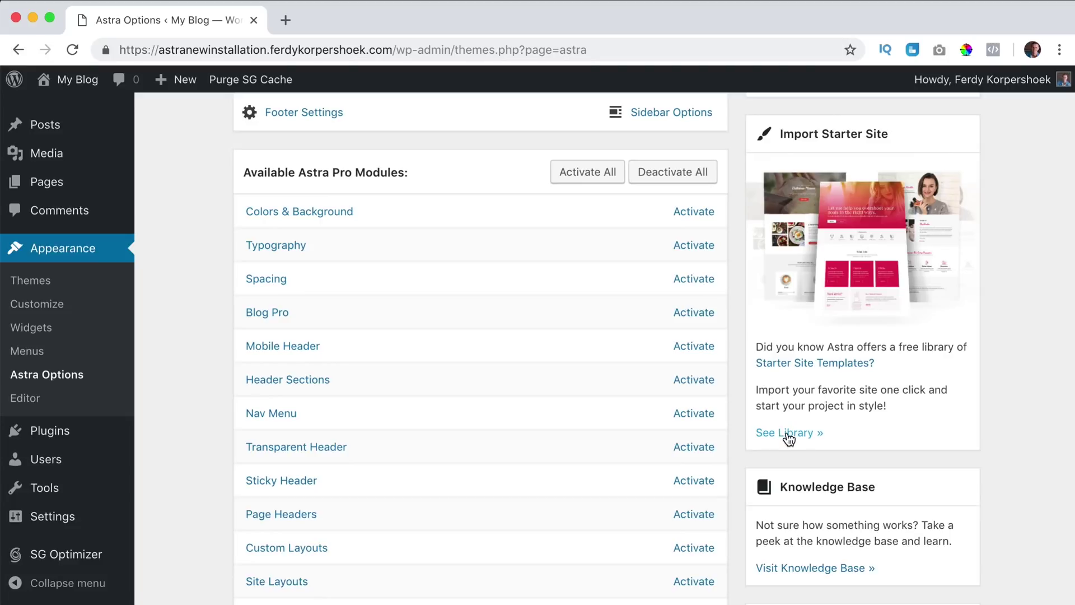
Open the starter site library and show the Elementor templates.
left_click(788, 435)
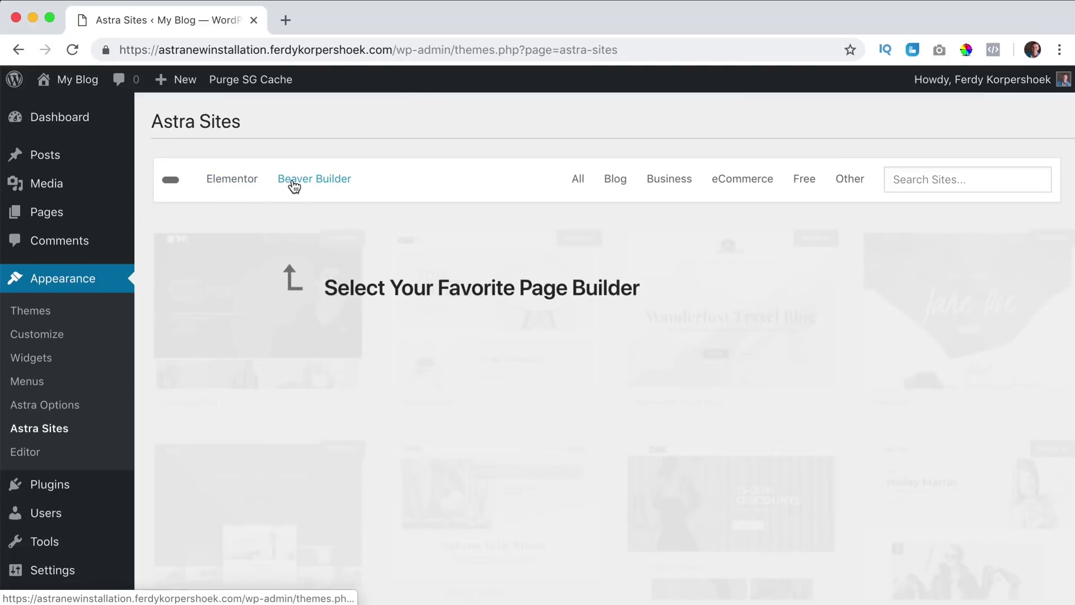
left_click(234, 183)
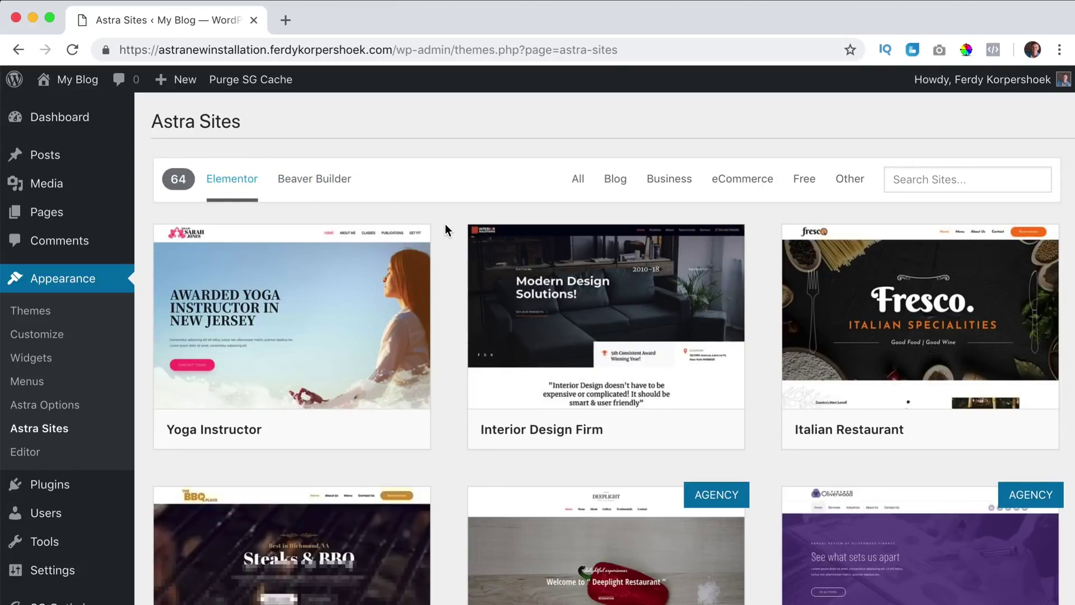
scroll(446, 229, "down", 2)
scroll(446, 225, "down", 10)
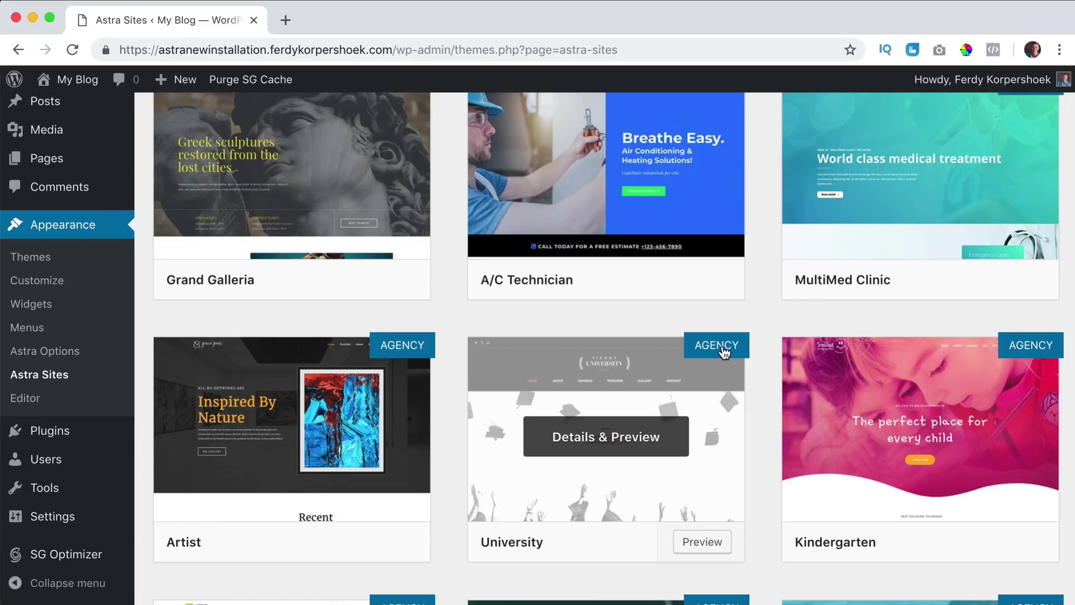
scroll(723, 351, "up", 2)
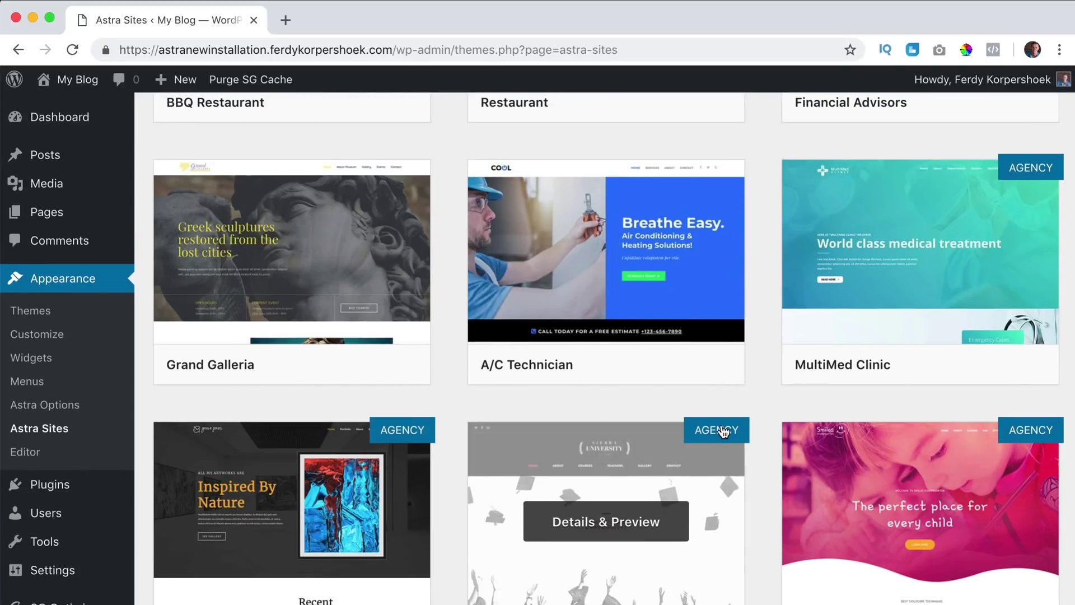
scroll(731, 431, "up", 9)
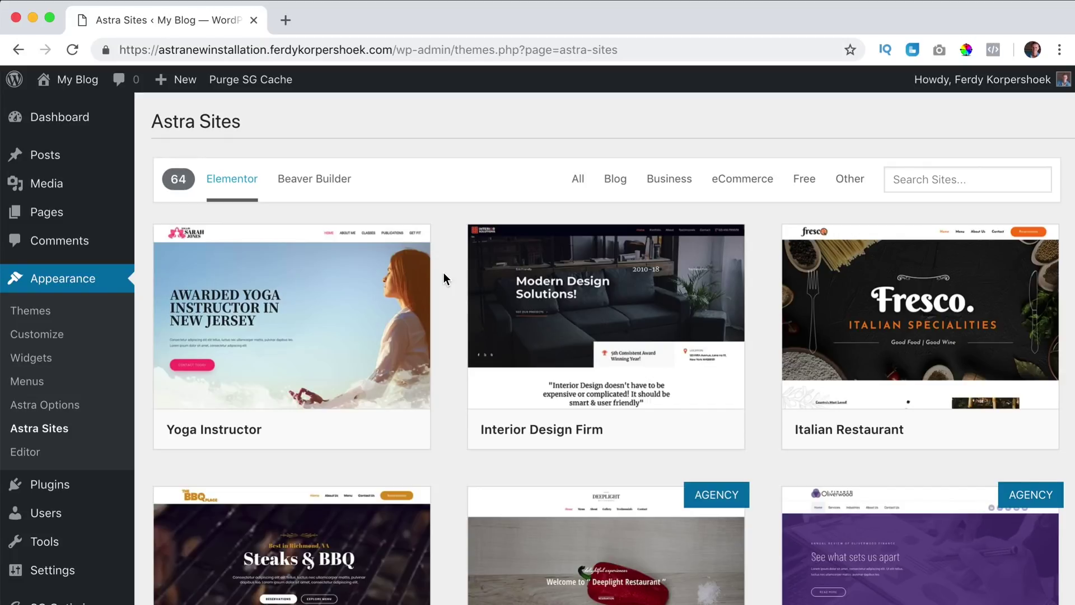
Filter templates by Blog, Business and Free, then locate the Brand Store card.
left_click(614, 184)
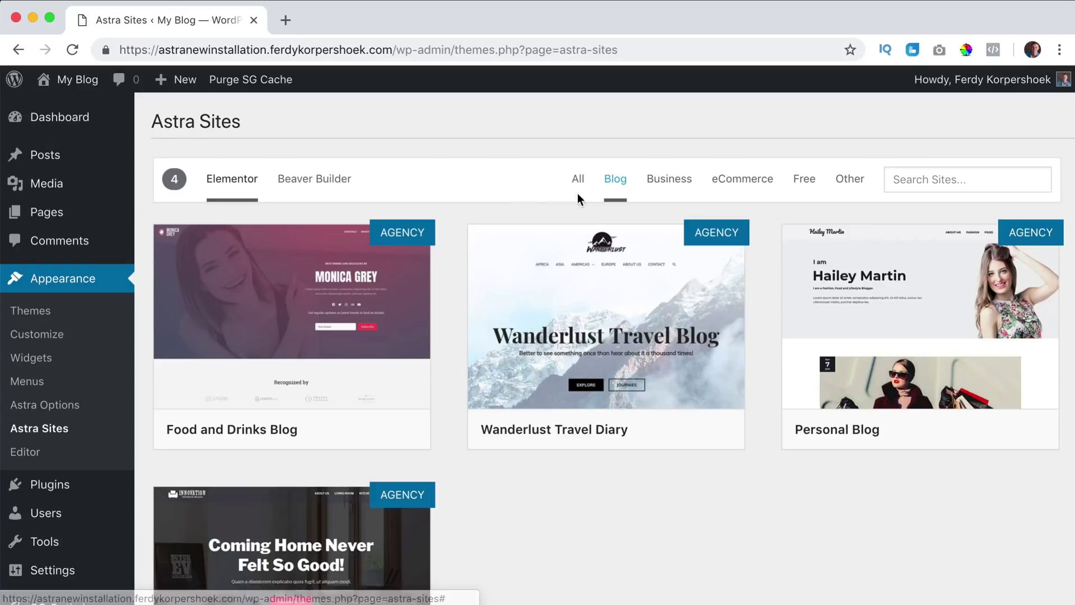
left_click(660, 186)
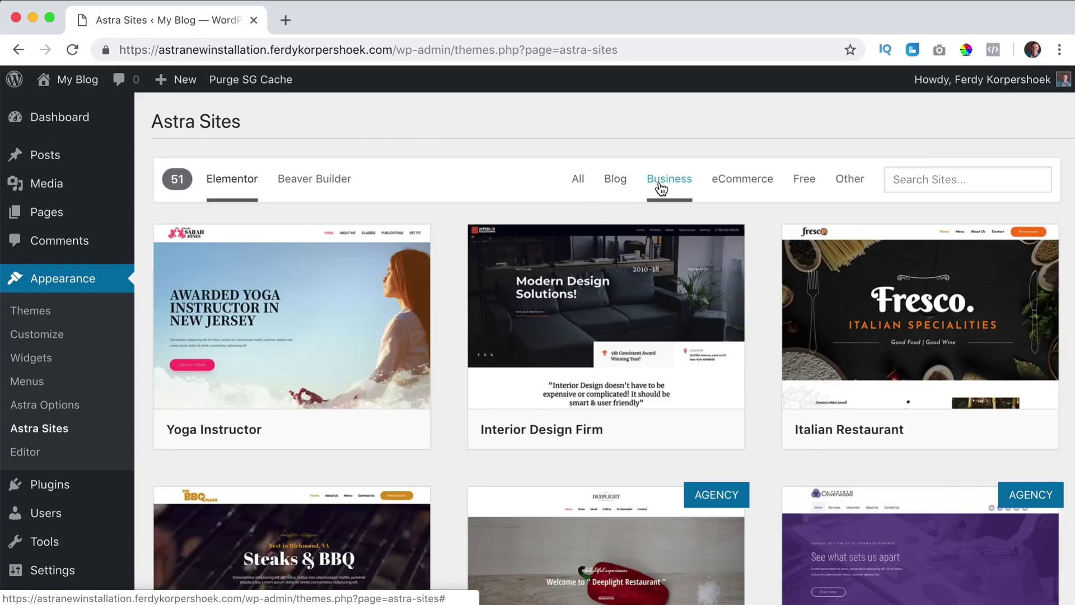
left_click(809, 185)
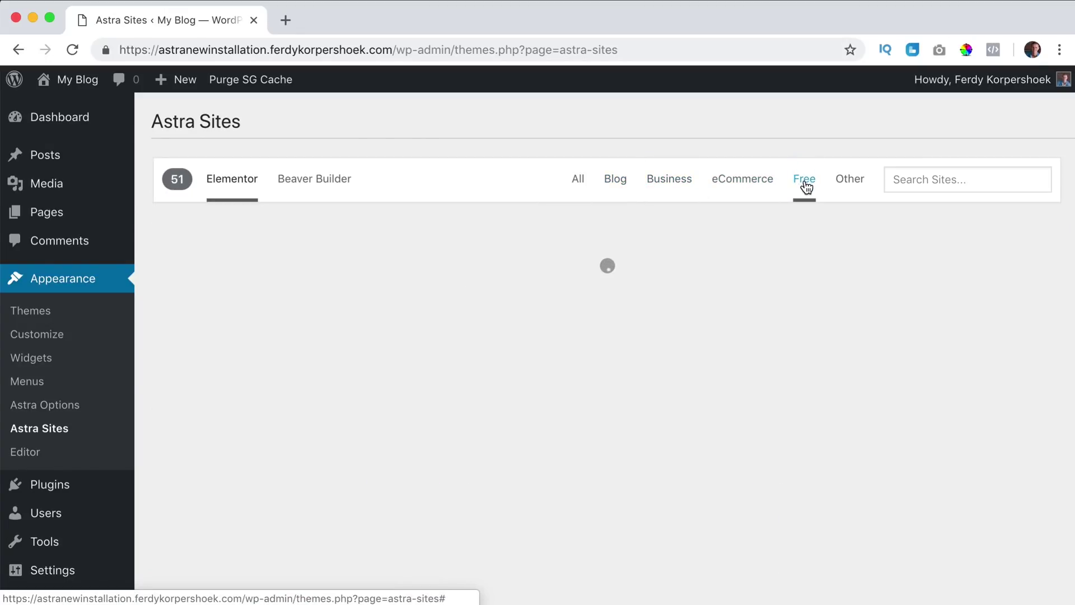
scroll(447, 227, "down", 5)
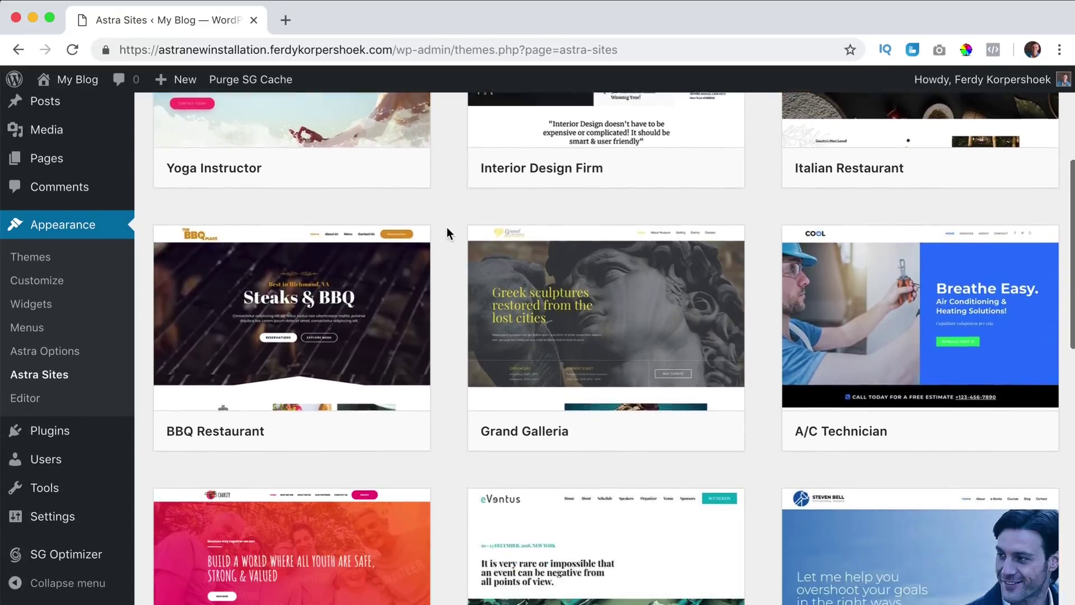
scroll(447, 227, "down", 9)
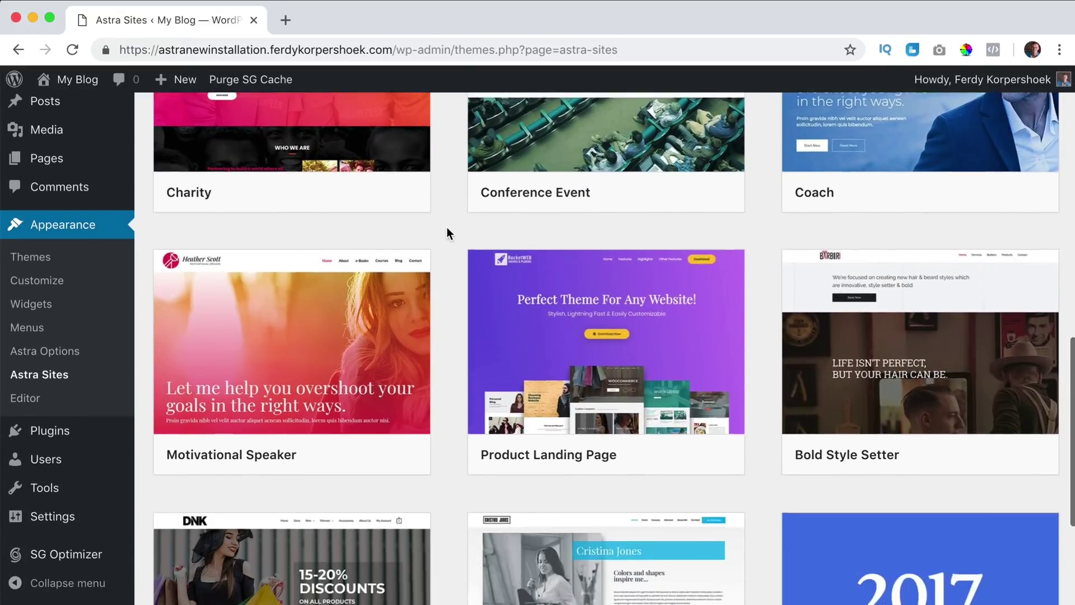
scroll(447, 227, "down", 6)
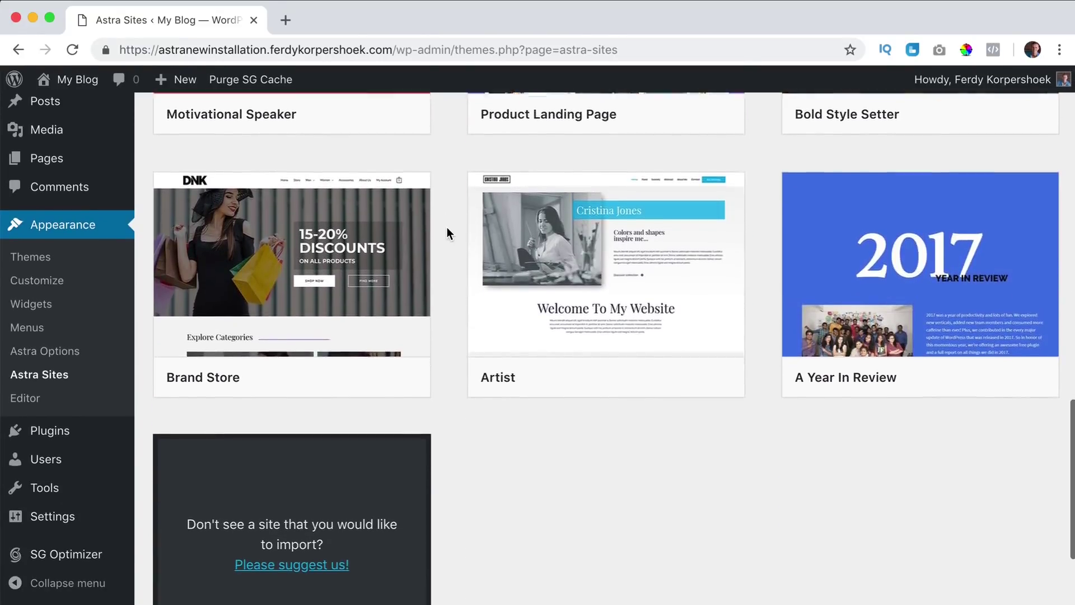
scroll(447, 226, "up", 4)
scroll(447, 227, "down", 2)
mouse_move(324, 344)
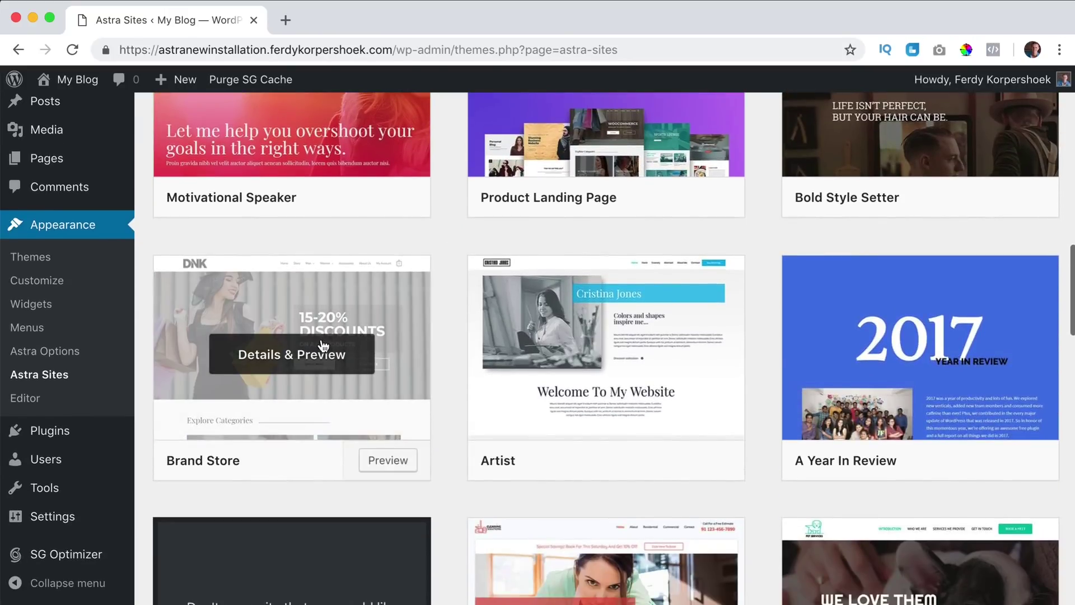
Preview the Brand Store template and install its required Elementor and WooCommerce plugins.
left_click(292, 359)
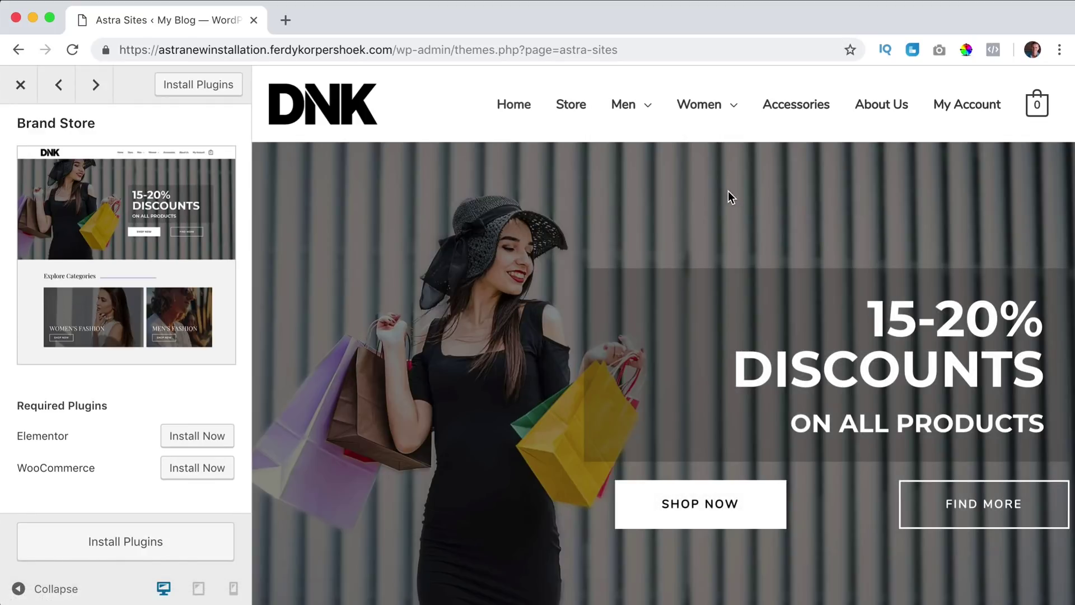
scroll(726, 190, "down", 10)
scroll(726, 191, "down", 15)
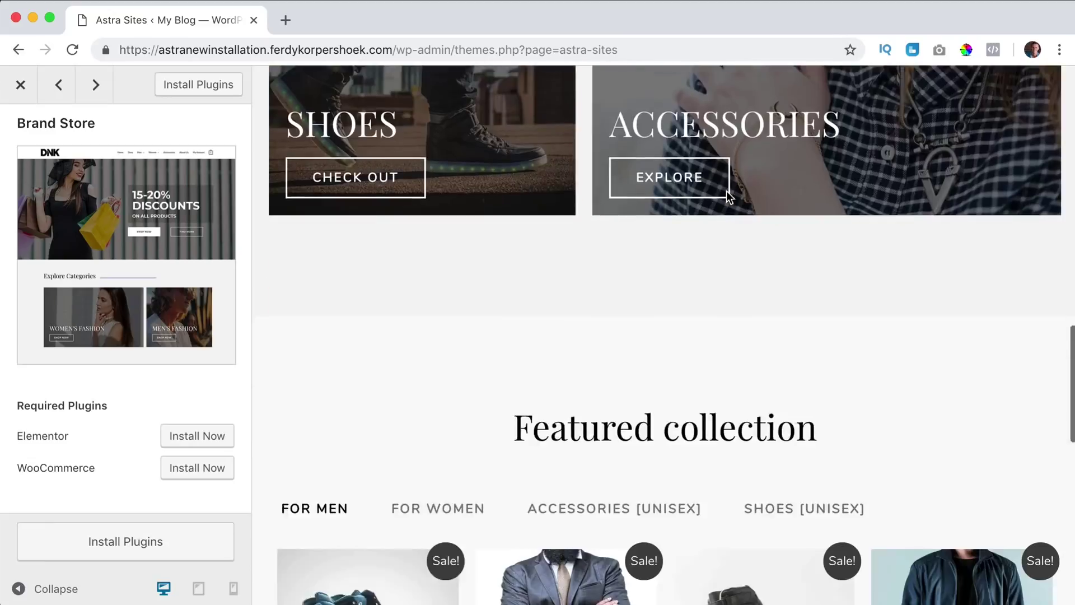
scroll(727, 191, "up", 20)
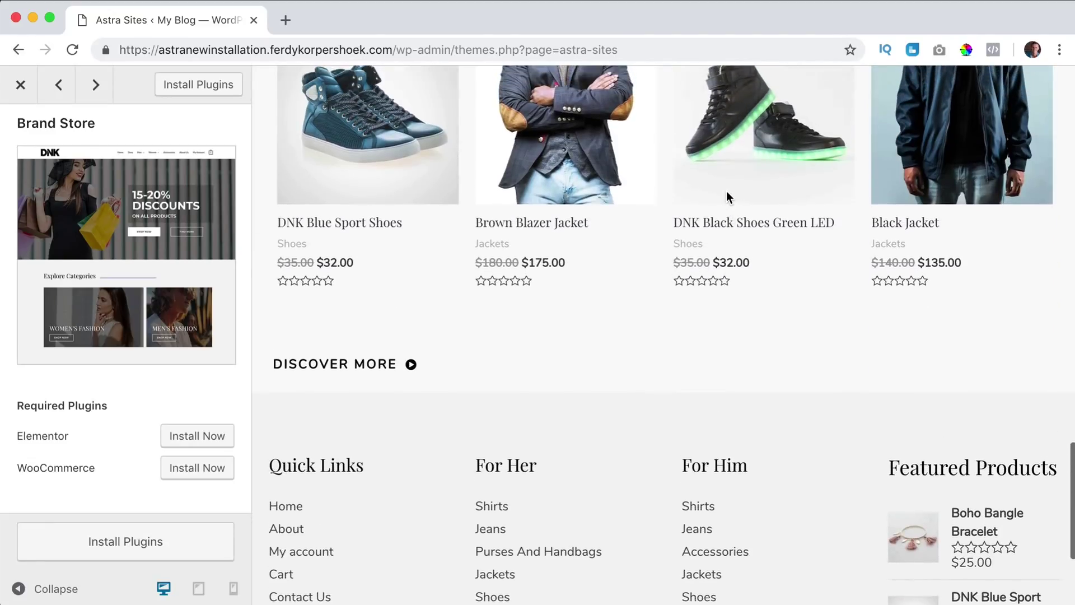
scroll(588, 167, "down", 8)
scroll(588, 167, "down", 7)
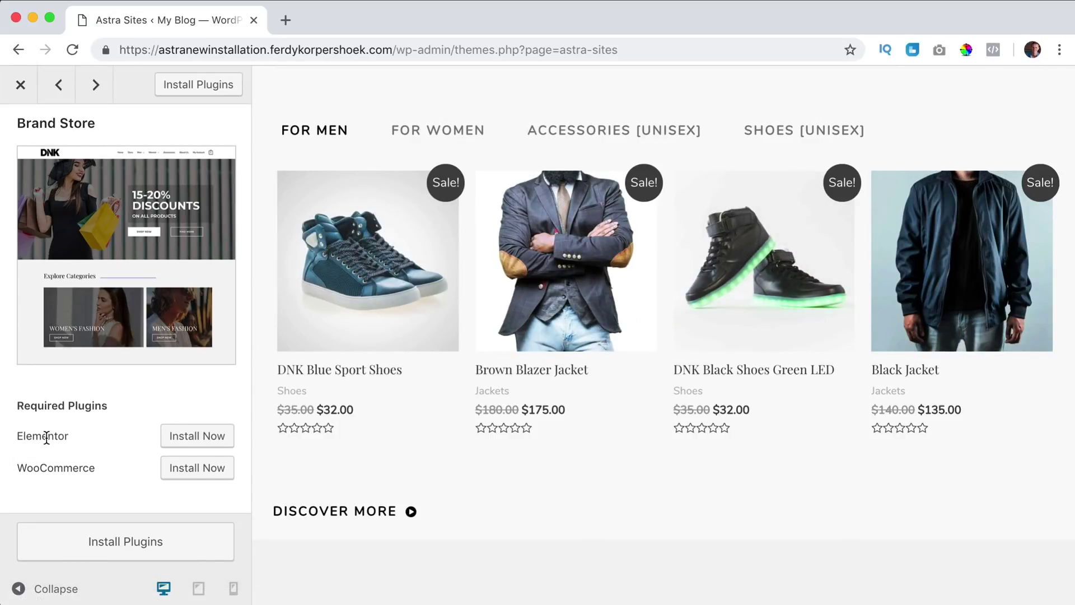
left_click(128, 542)
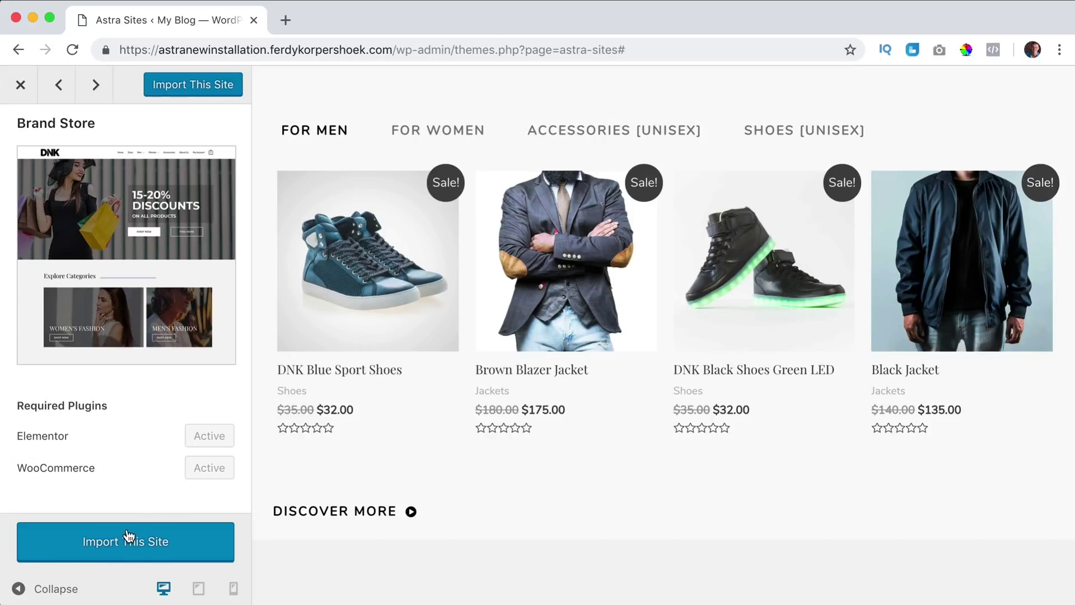
Import the Brand Store site, accepting the demo import warning with OK.
left_click(129, 542)
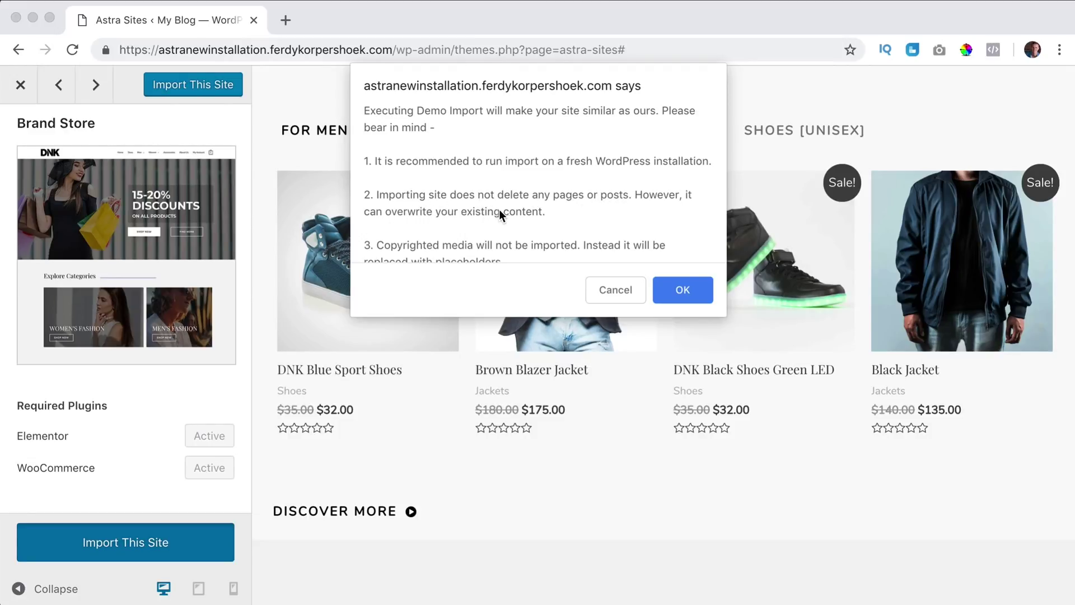
scroll(505, 211, "down", 1)
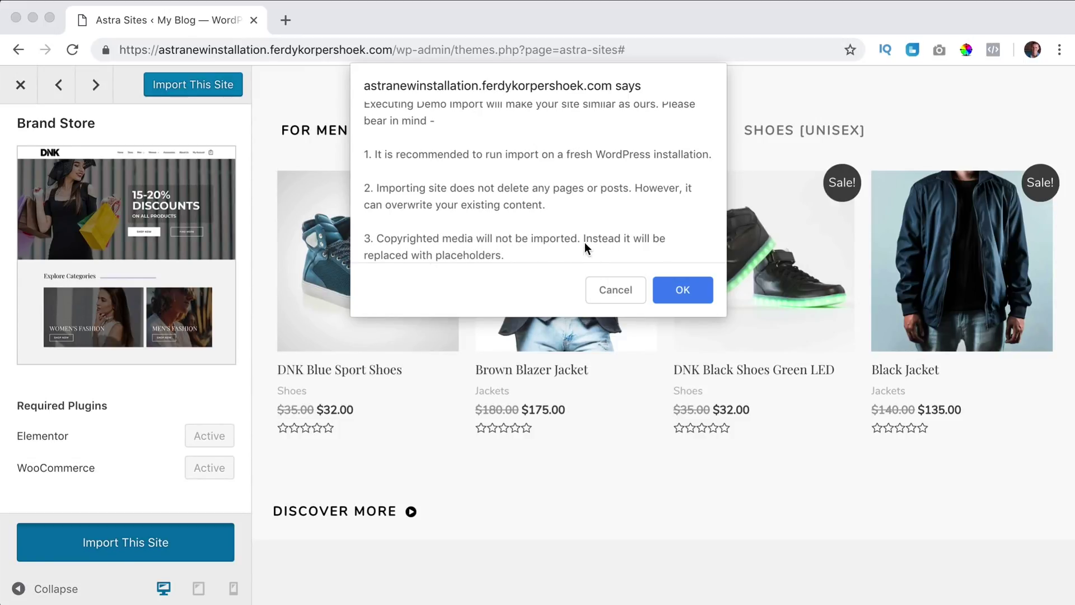
left_click(681, 291)
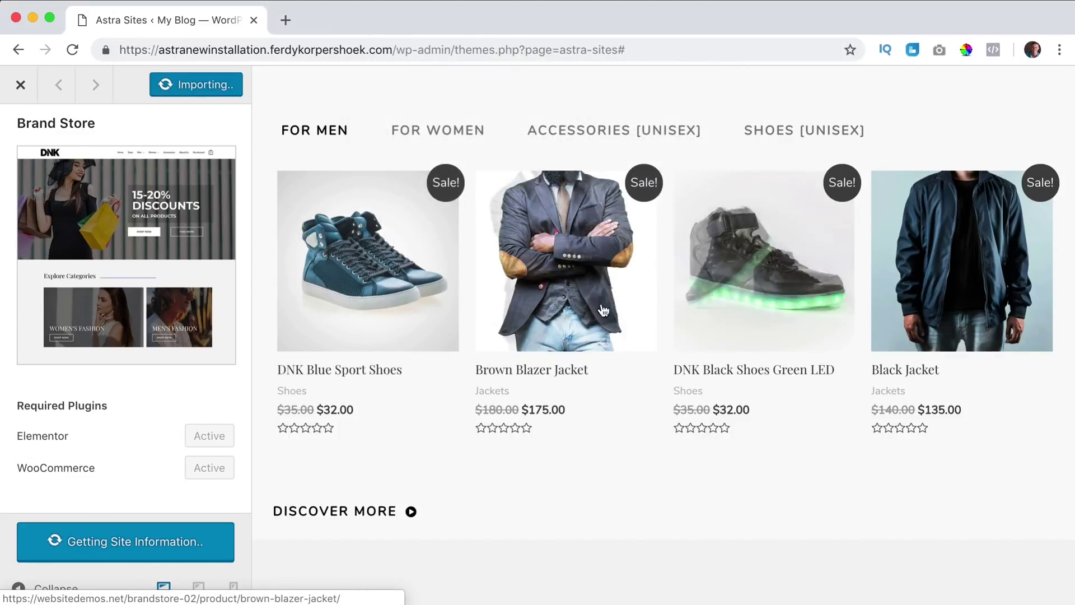
Open pexels.com in a new tab and browse its photos.
left_click(292, 20)
type("pexelsc")
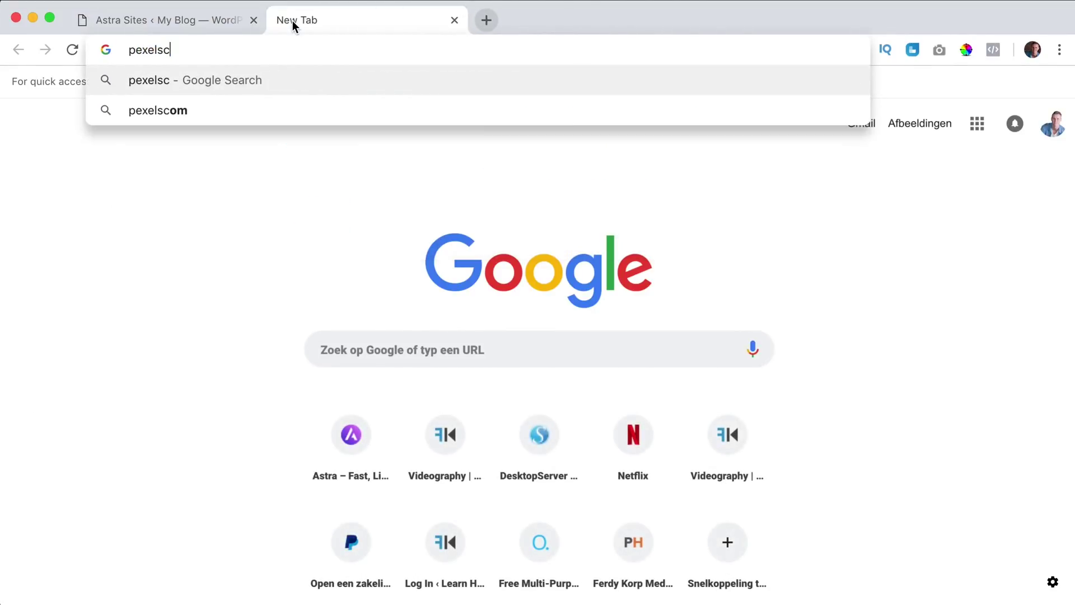
key("BackSpace")
type(".co")
key("Return")
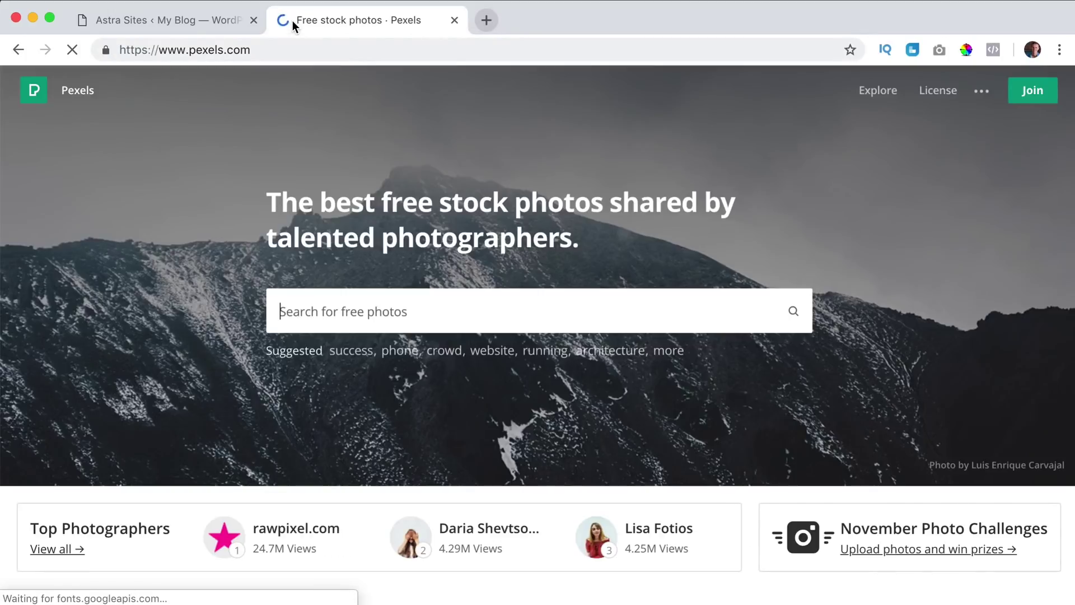
scroll(550, 236, "down", 12)
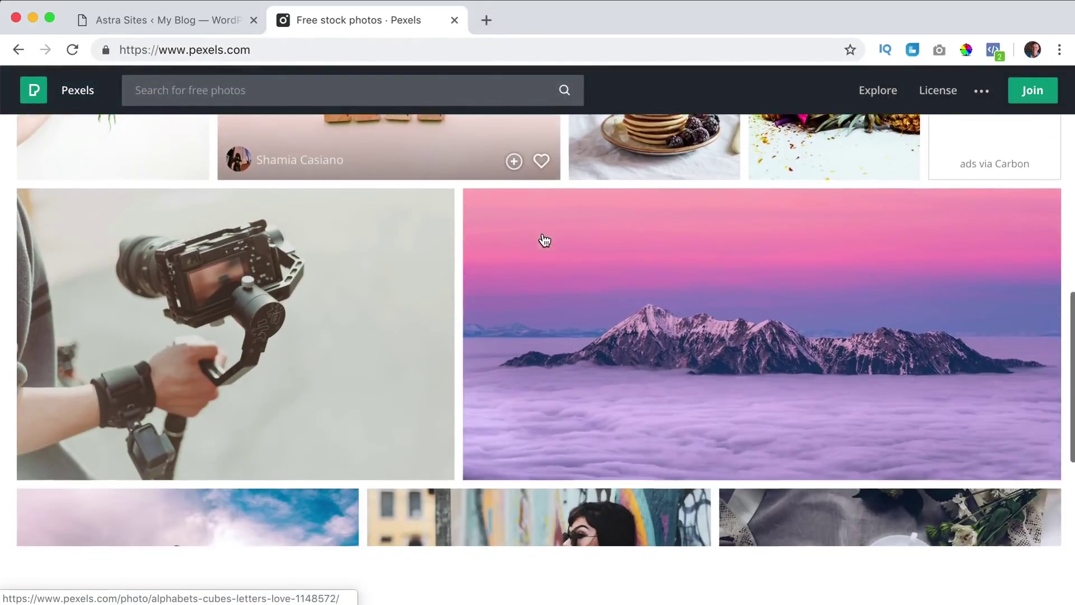
scroll(544, 241, "down", 10)
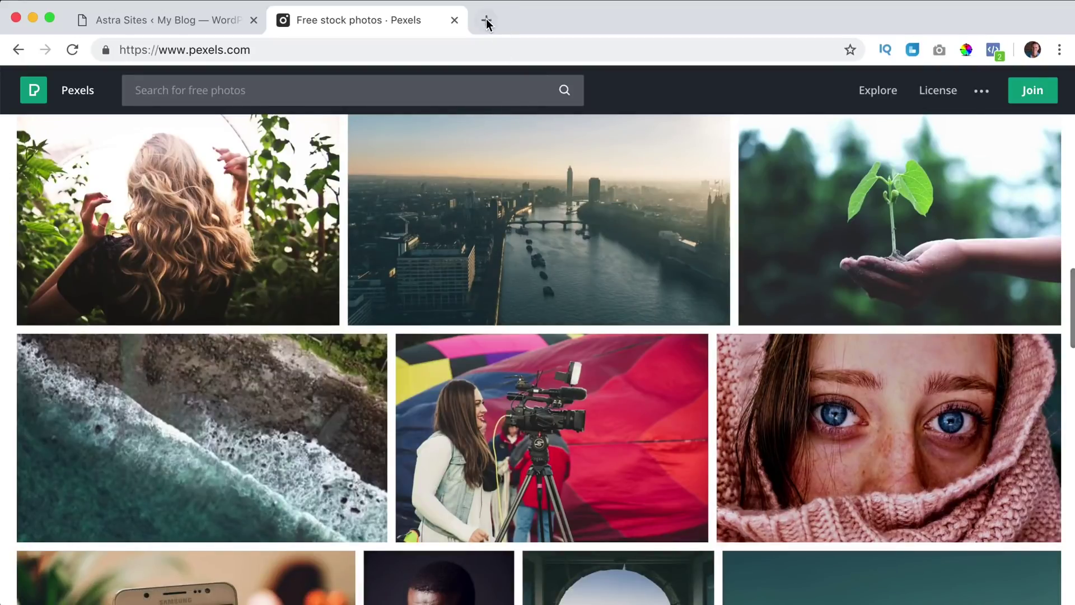
Open unsplash.com in another new tab and browse its photo grid.
left_click(486, 21)
type("unsplash.com")
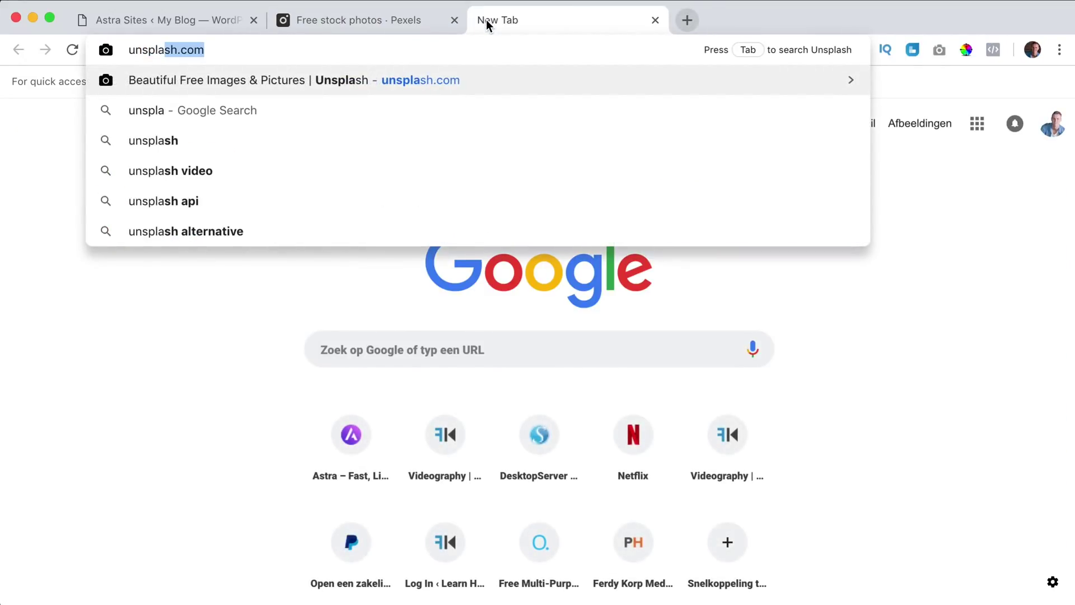
key("Return")
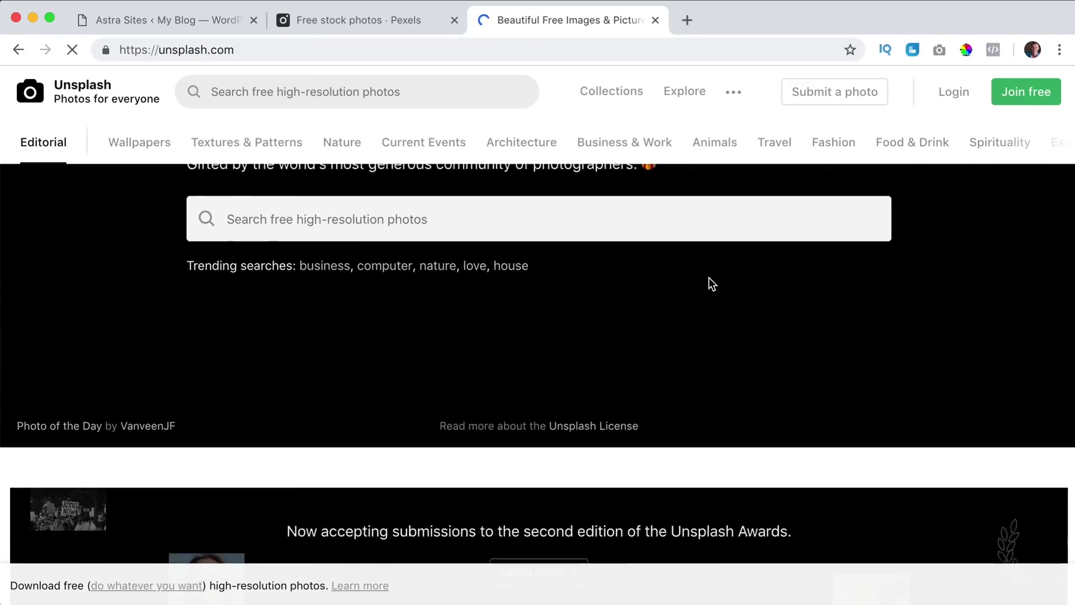
scroll(709, 278, "down", 15)
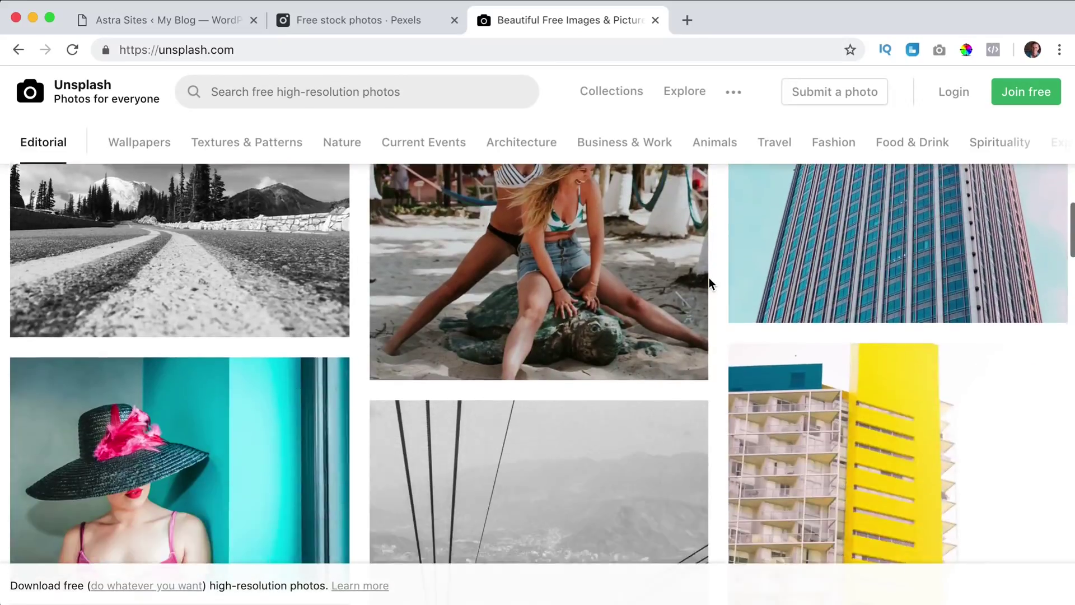
scroll(709, 277, "up", 5)
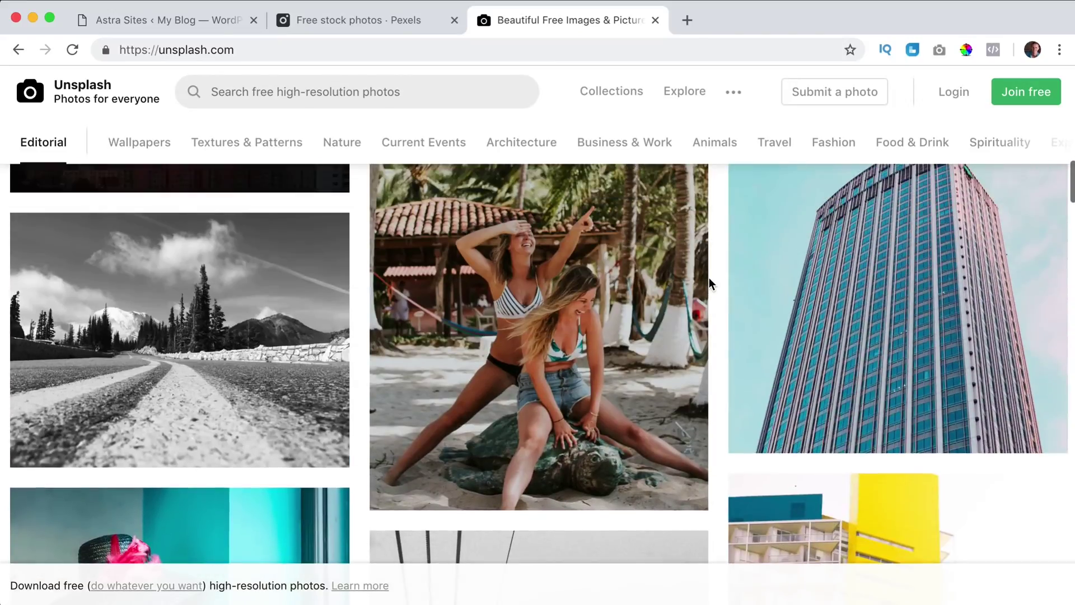
Open pixabay.com in a third tab, browse it, then return to the import tab.
left_click(687, 20)
type("pixabay")
key("Return")
scroll(758, 217, "down", 4)
scroll(699, 249, "down", 20)
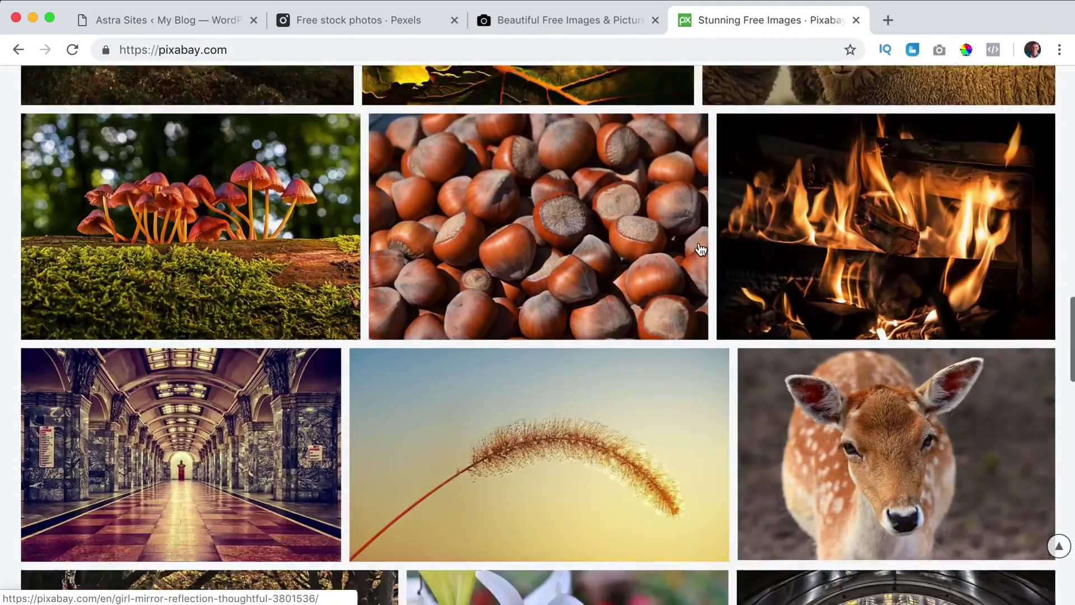
scroll(700, 249, "down", 10)
left_click(168, 19)
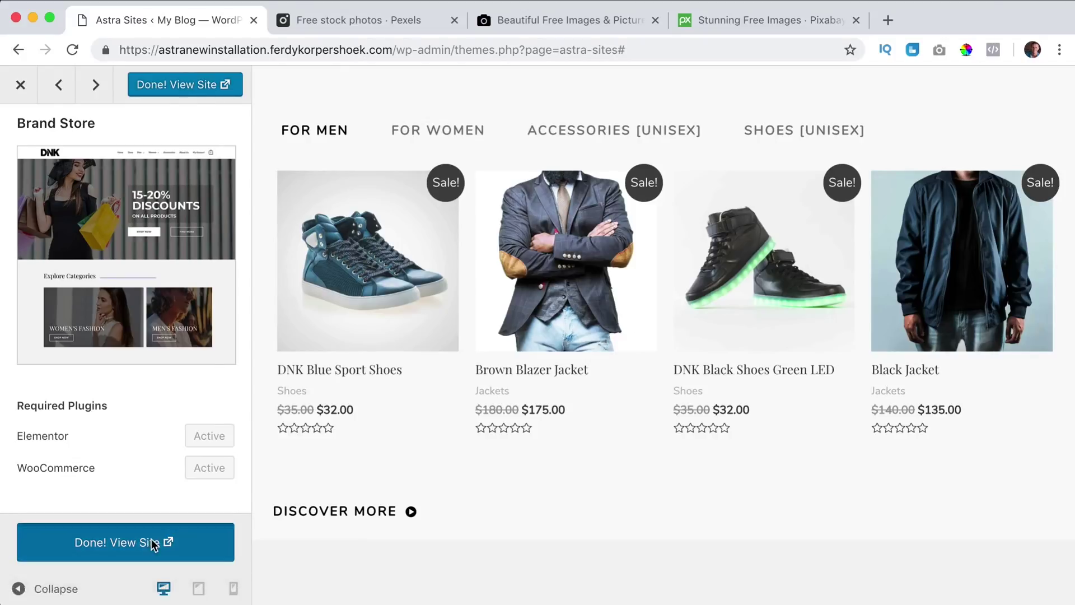
View the imported DNK store site, close the import tab and scroll the homepage.
left_click(152, 542)
left_click(241, 20)
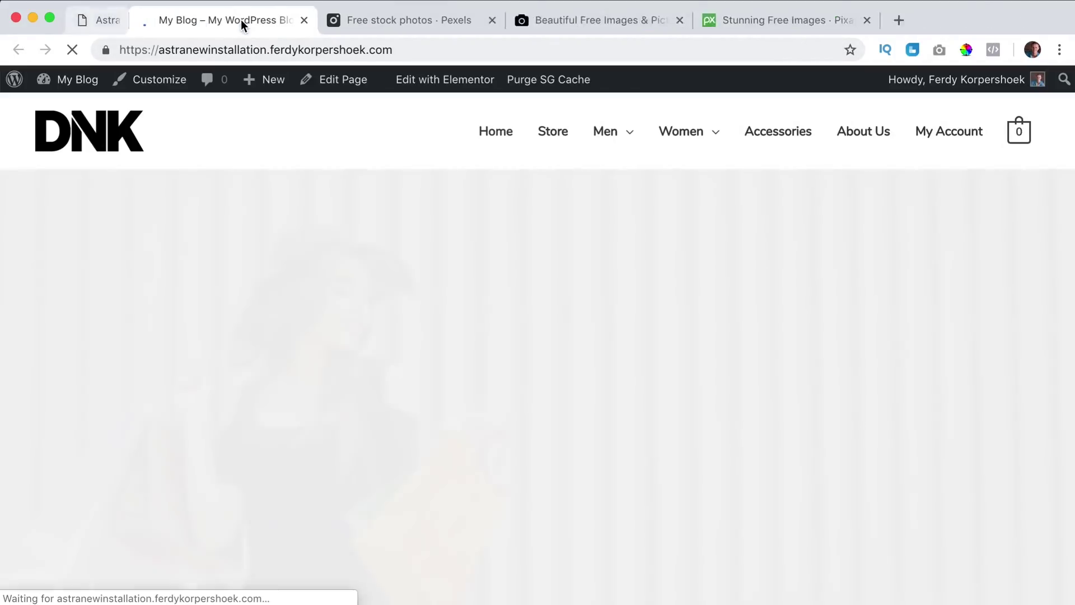
scroll(373, 180, "down", 10)
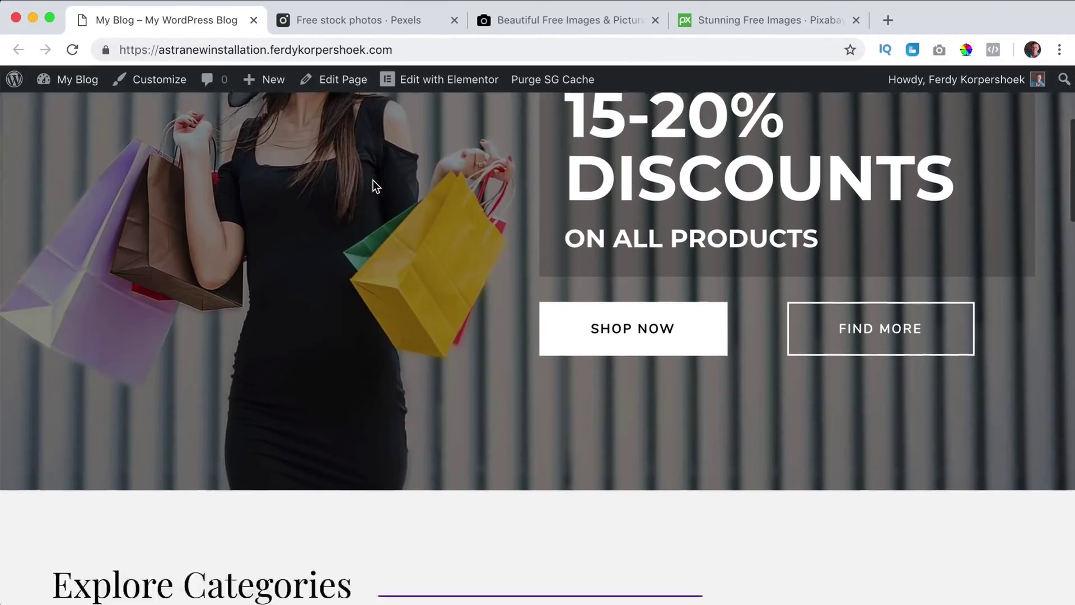
scroll(367, 213, "down", 15)
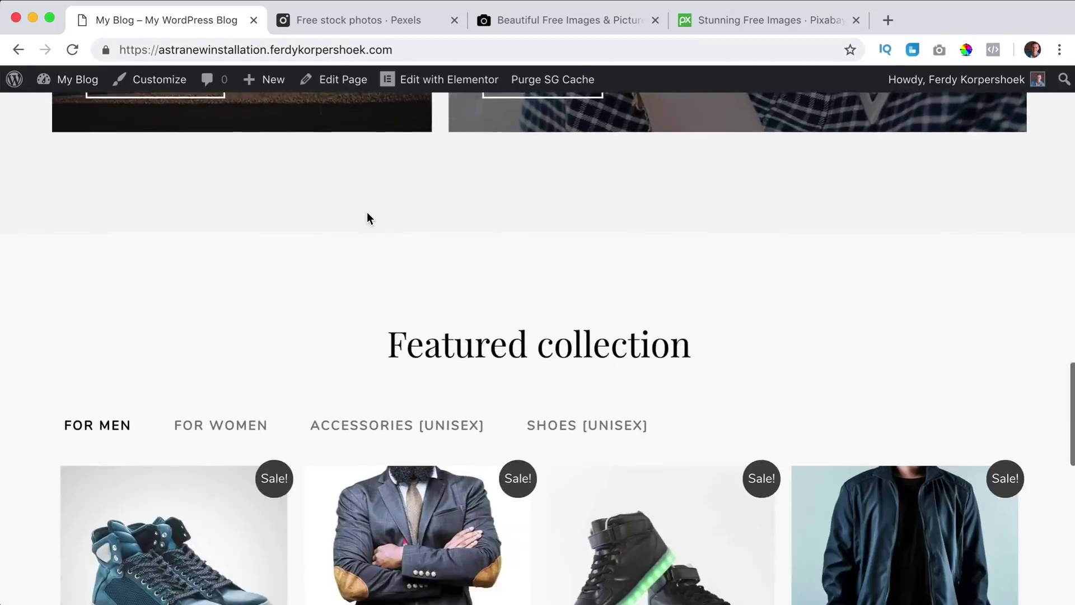
Open the DNK Blue Sport Shoes product page and add it to the cart.
scroll(291, 246, "down", 2)
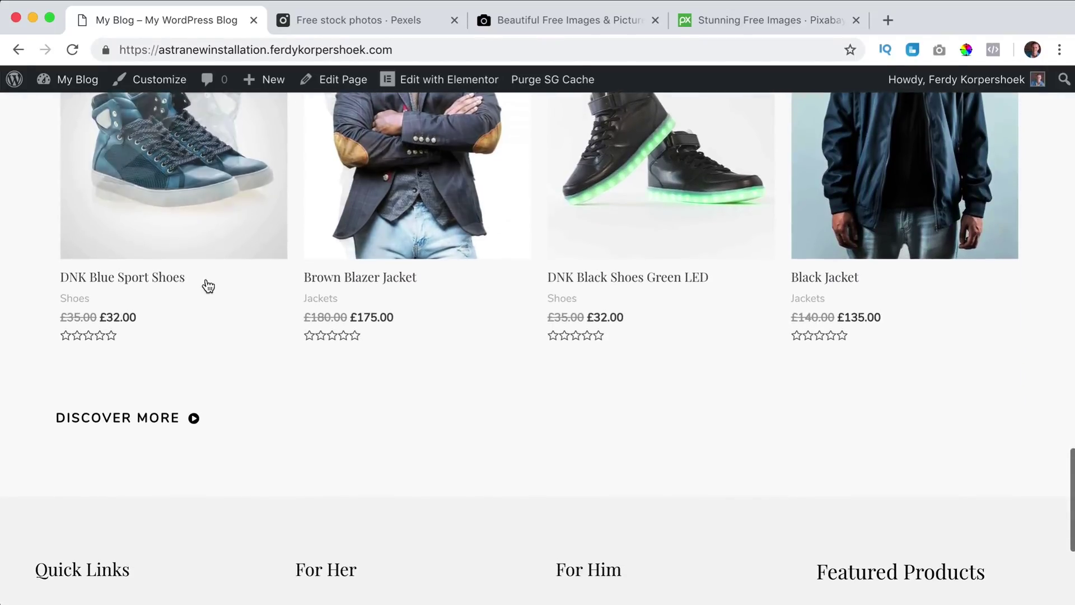
left_click(154, 278)
scroll(588, 218, "down", 13)
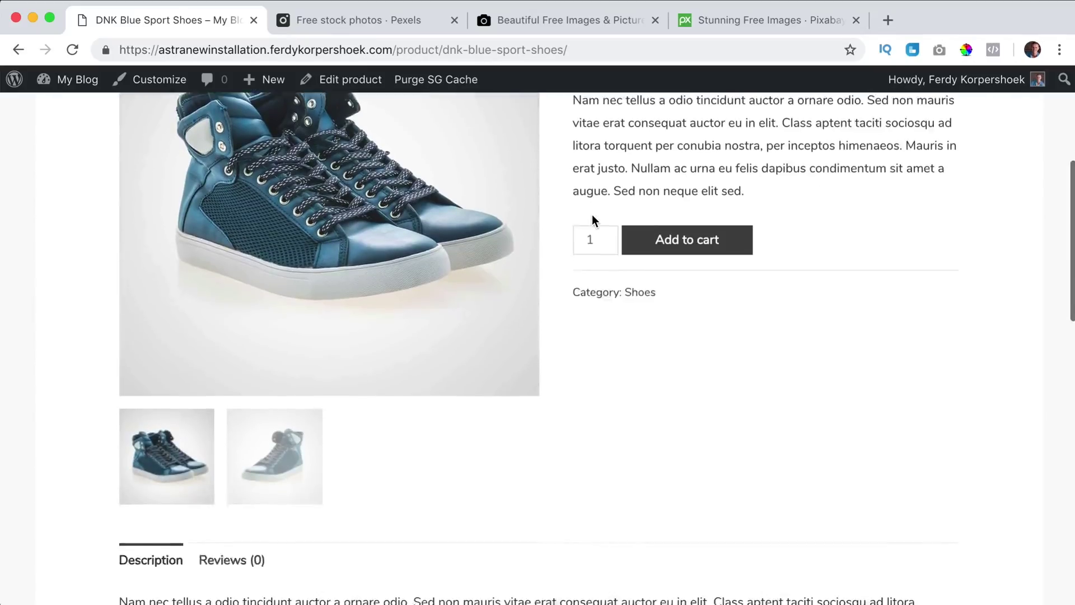
scroll(592, 214, "down", 1)
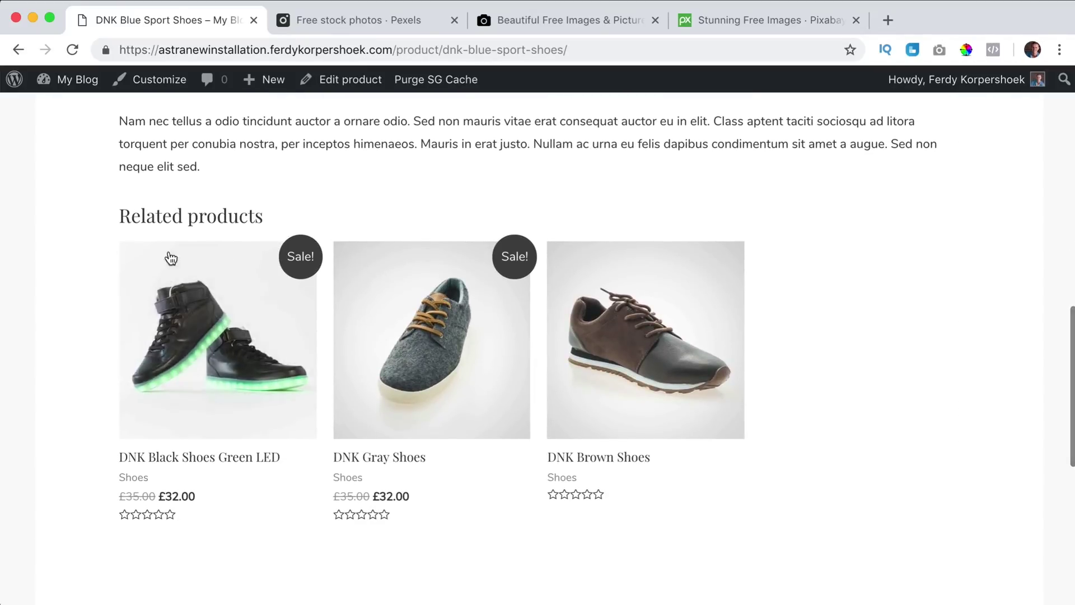
scroll(360, 273, "down", 9)
scroll(529, 263, "up", 20)
scroll(653, 354, "down", 3)
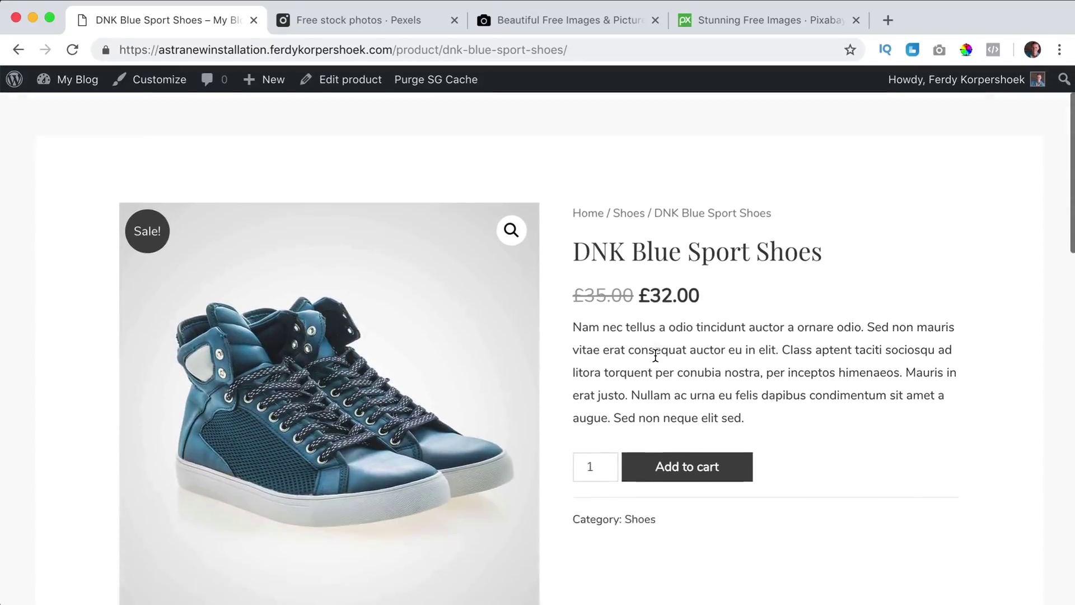
left_click(683, 448)
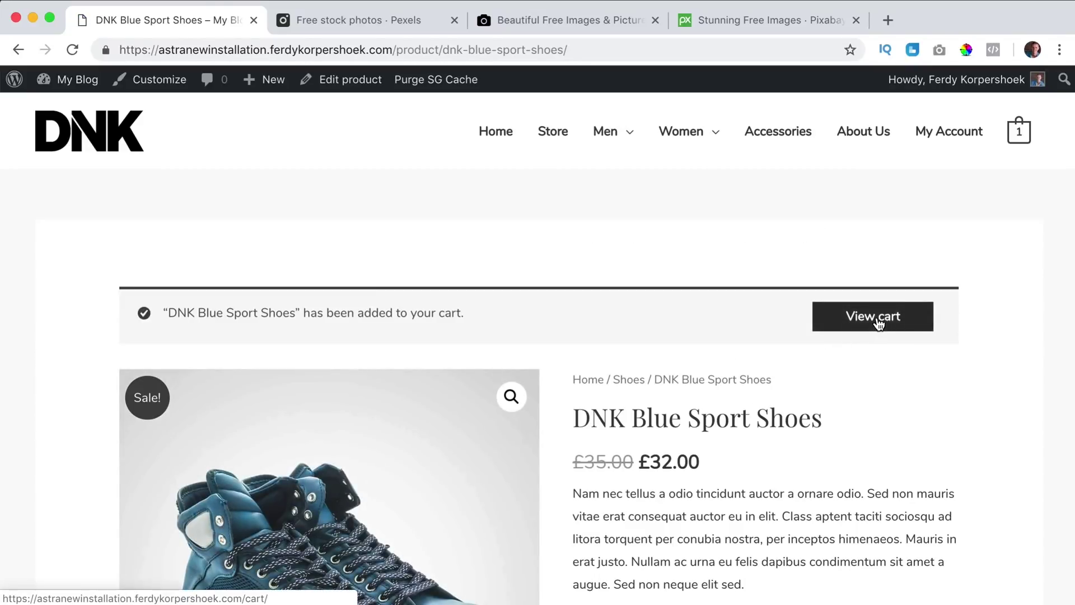
Go from the cart to the checkout page showing billing details.
left_click(878, 324)
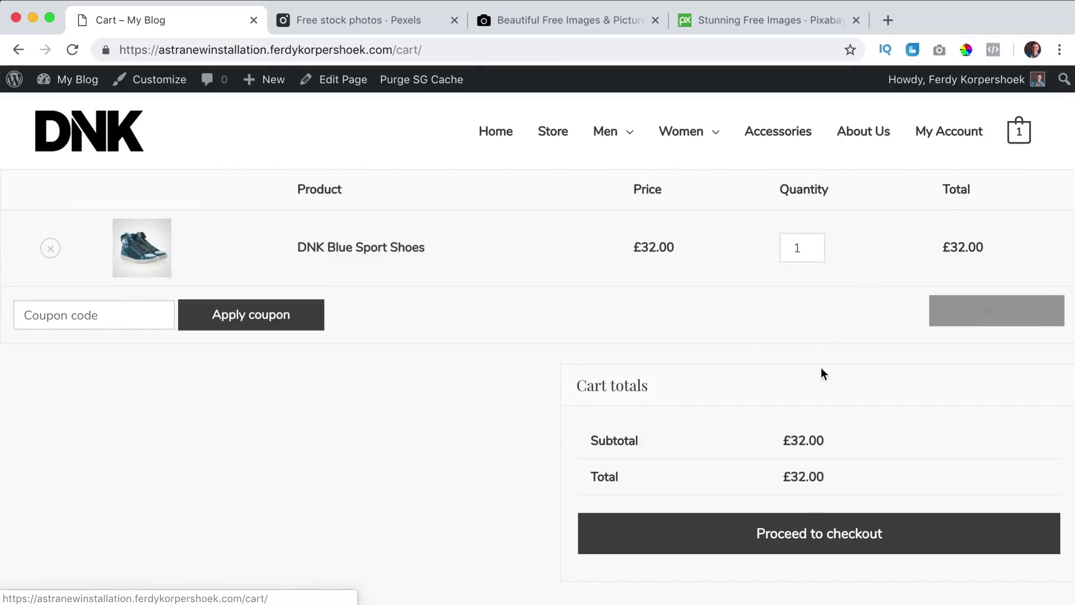
scroll(794, 338, "down", 3)
left_click(812, 421)
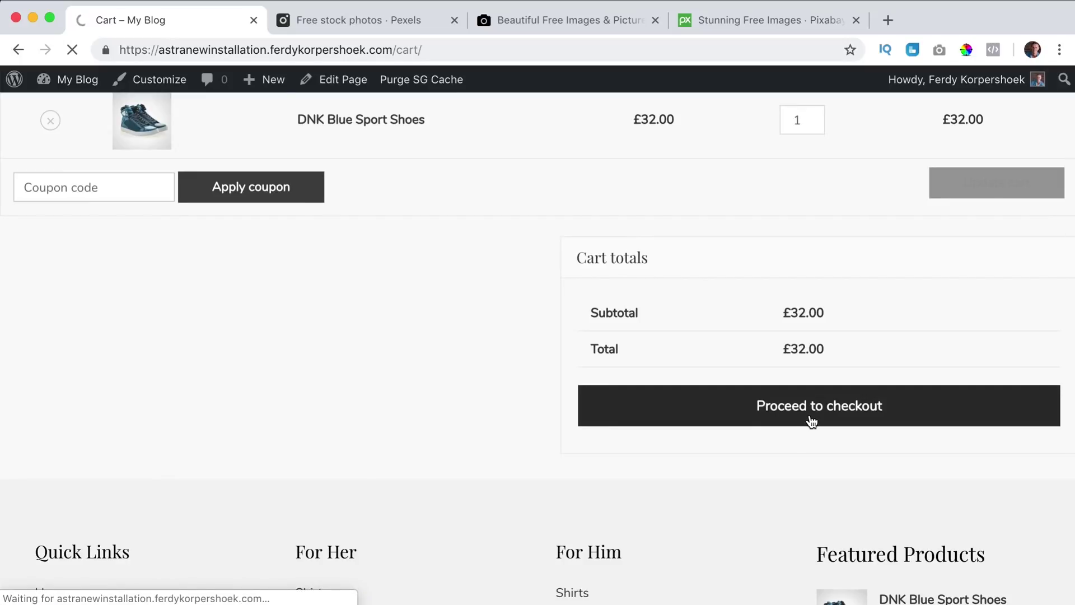
scroll(644, 372, "down", 15)
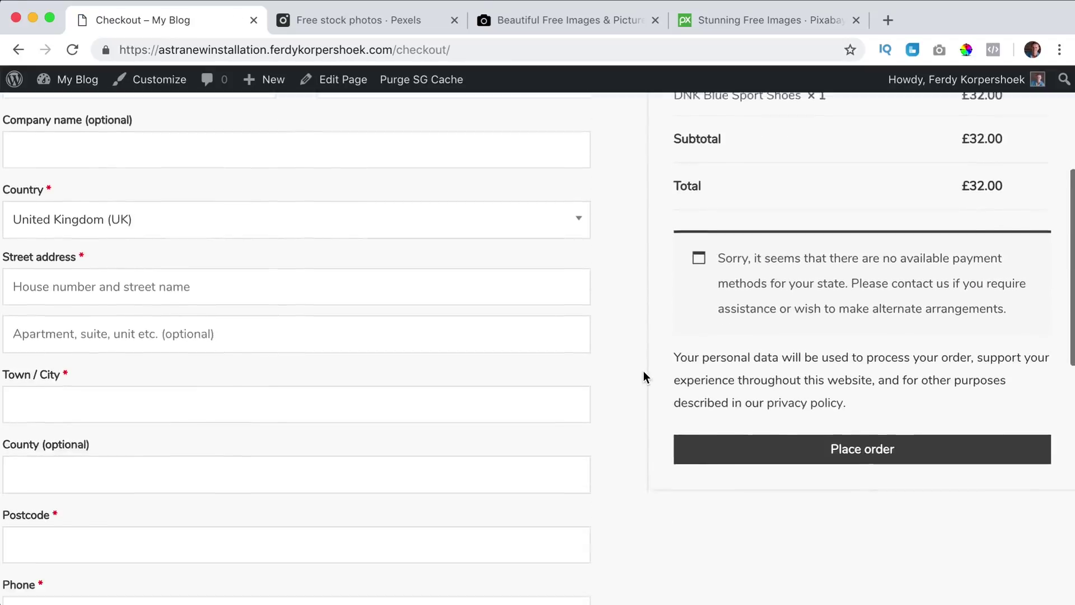
scroll(643, 370, "up", 15)
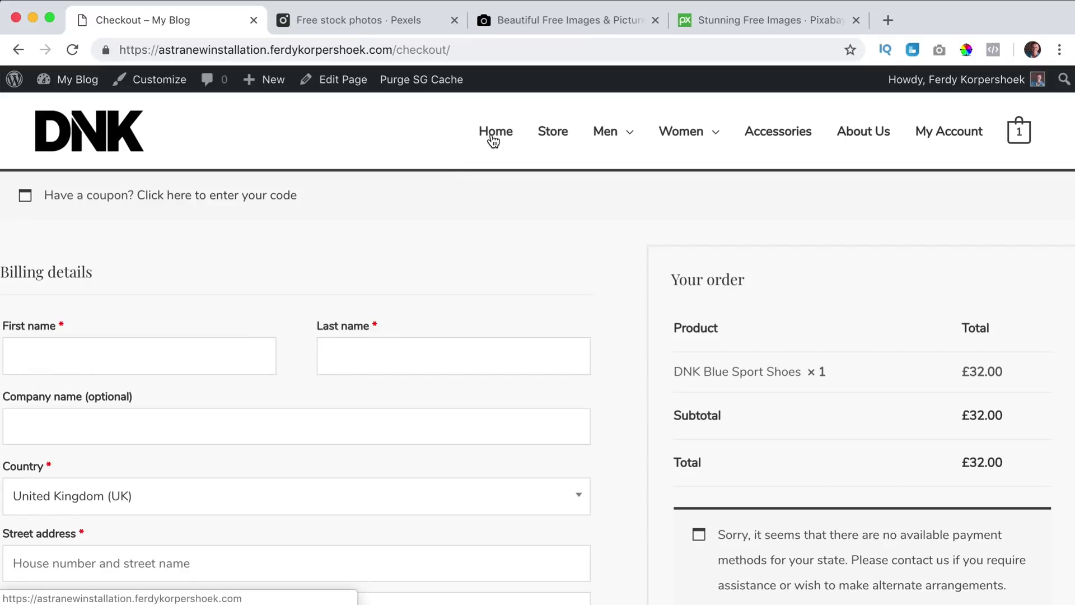
mouse_move(77, 94)
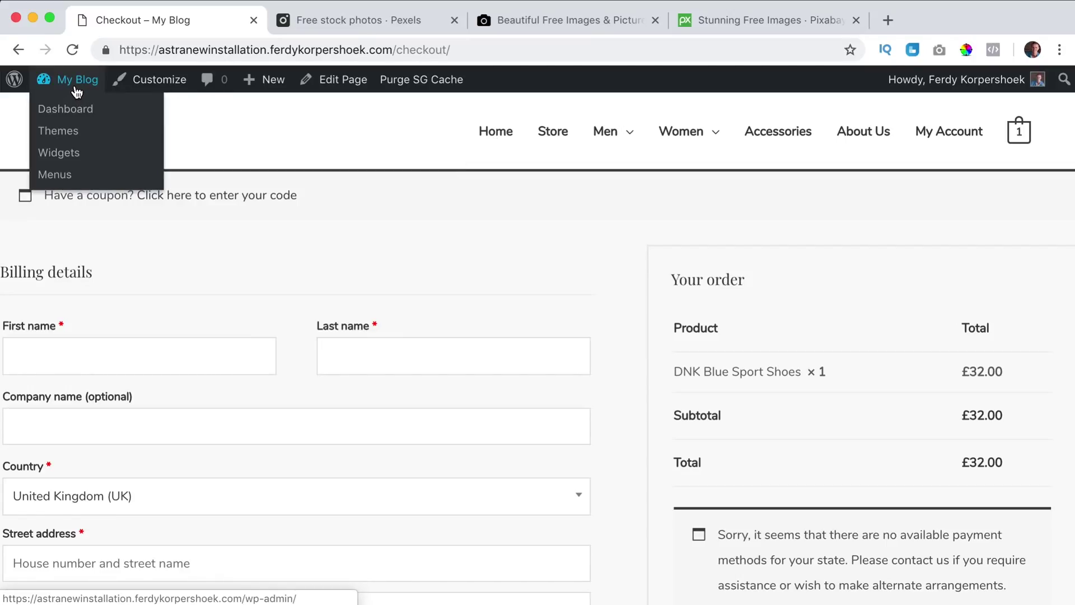
Select Main Menu (Primary Menu), remove its Home item and save the menu.
left_click(64, 176)
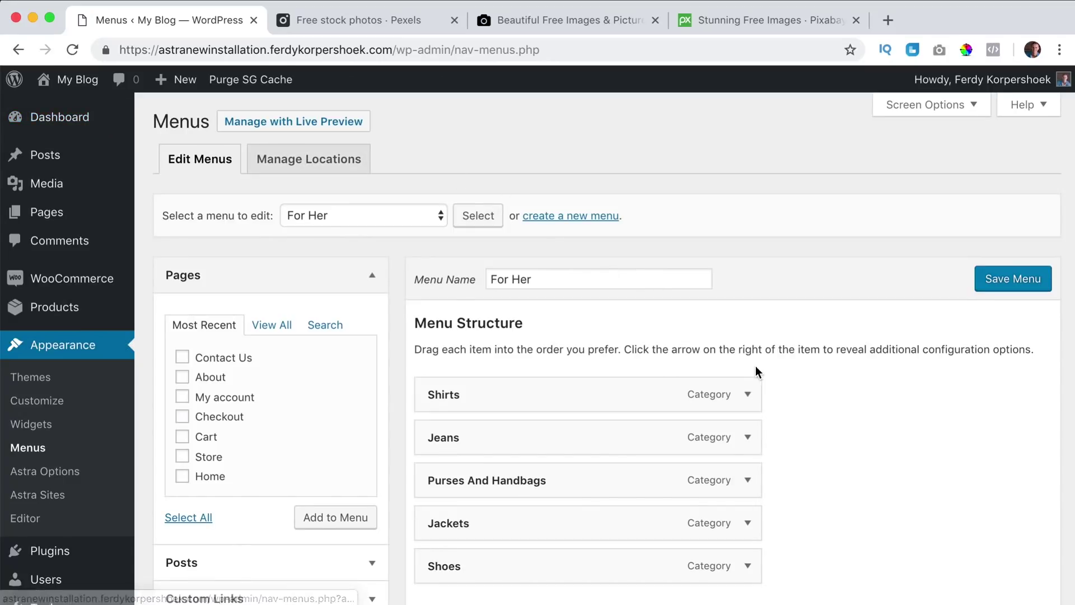
scroll(330, 334, "down", 1)
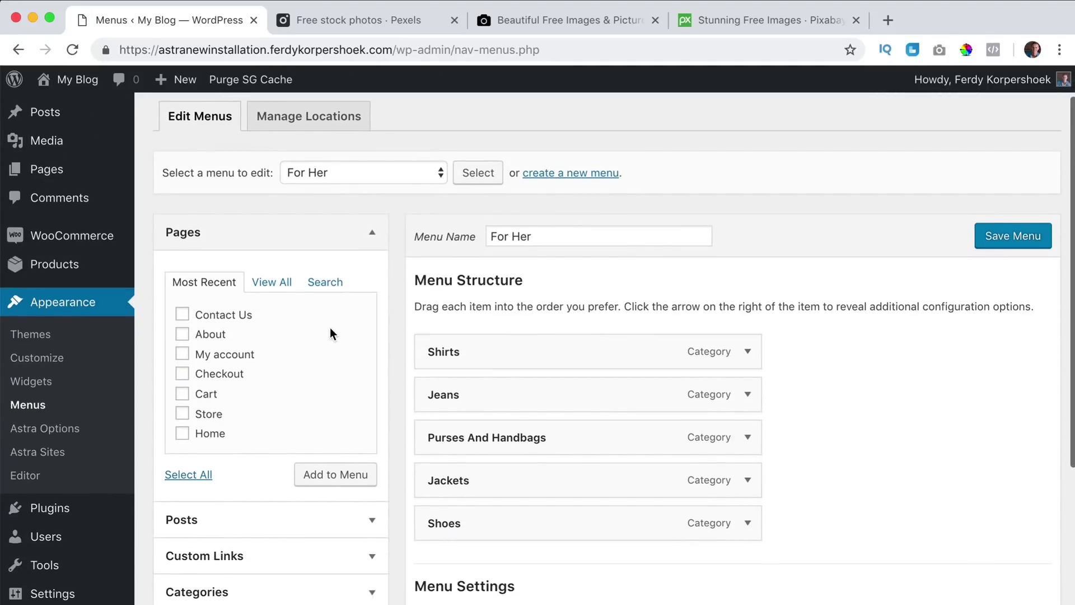
left_click(400, 171)
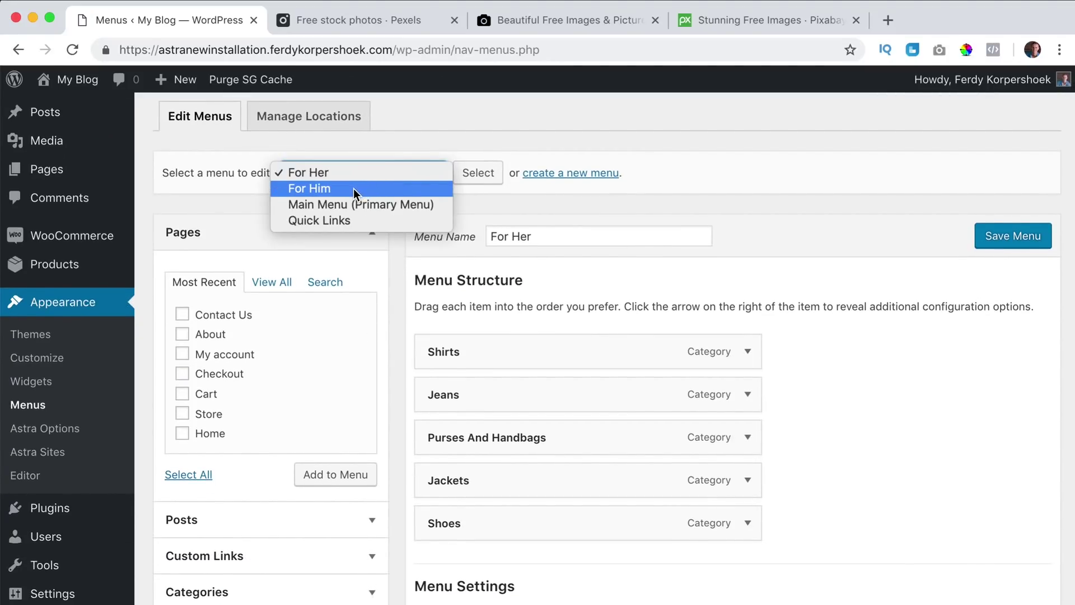
left_click(345, 204)
left_click(471, 177)
scroll(729, 310, "down", 2)
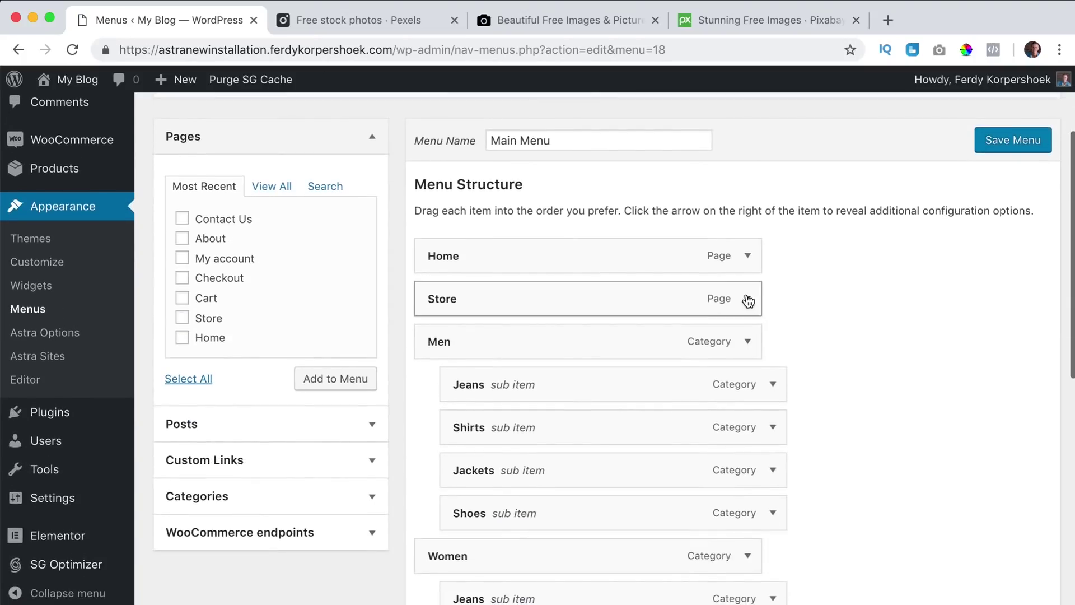
left_click(747, 257)
left_click(442, 409)
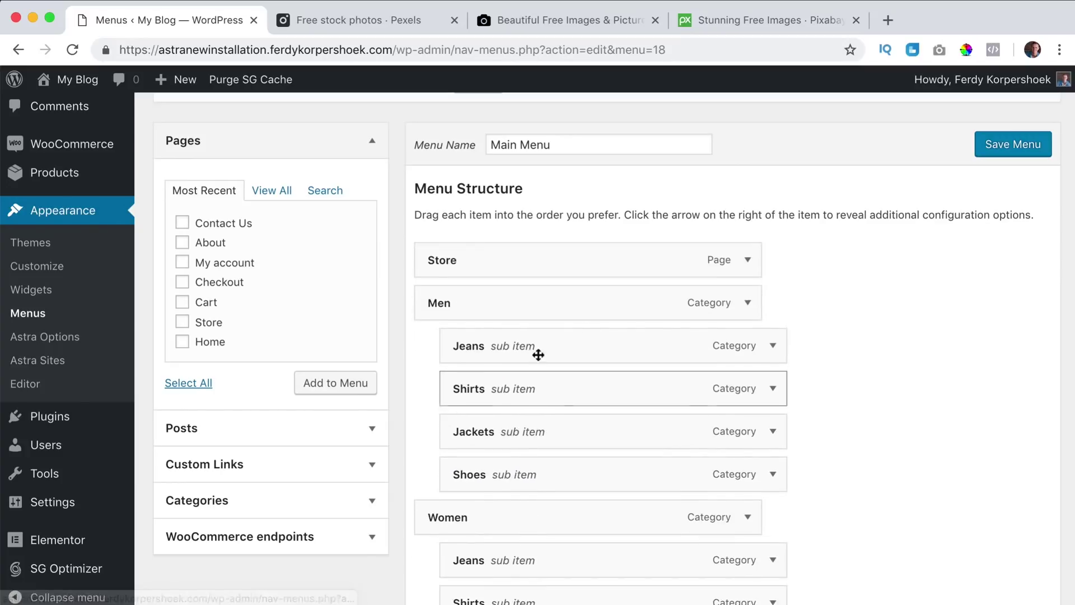
left_click(1022, 147)
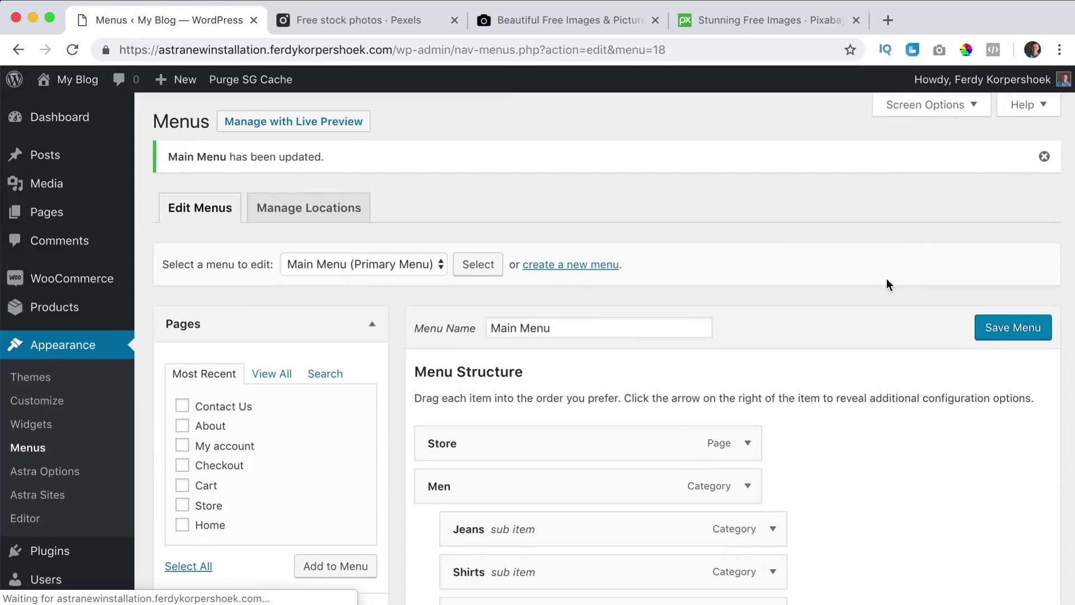
Set site title 'My Awesome Webstore' and tagline 'Buy the best things in the world', then save.
left_click(73, 82)
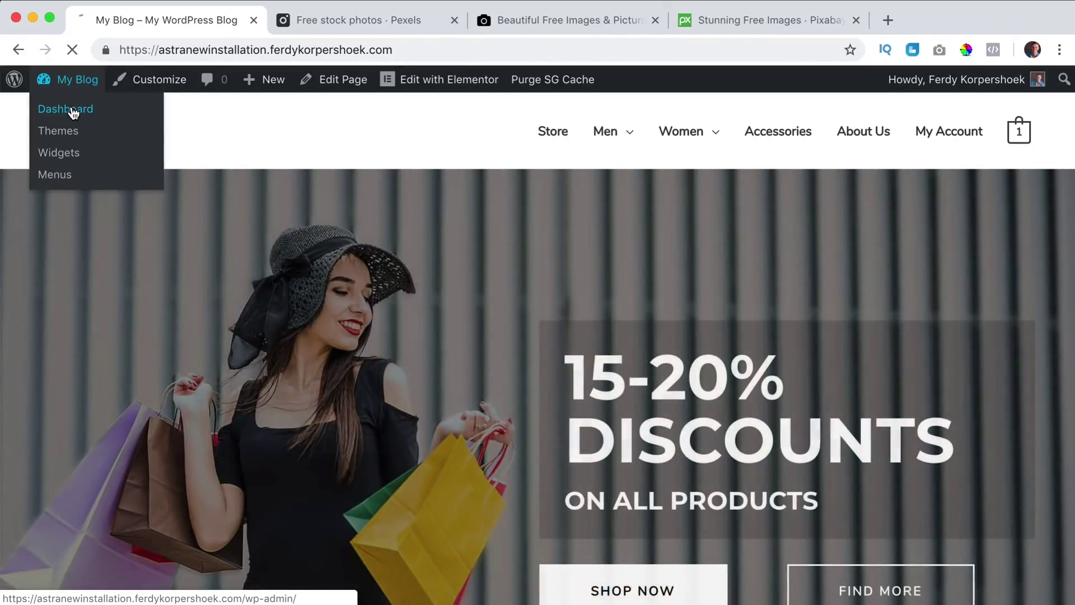
left_click(73, 113)
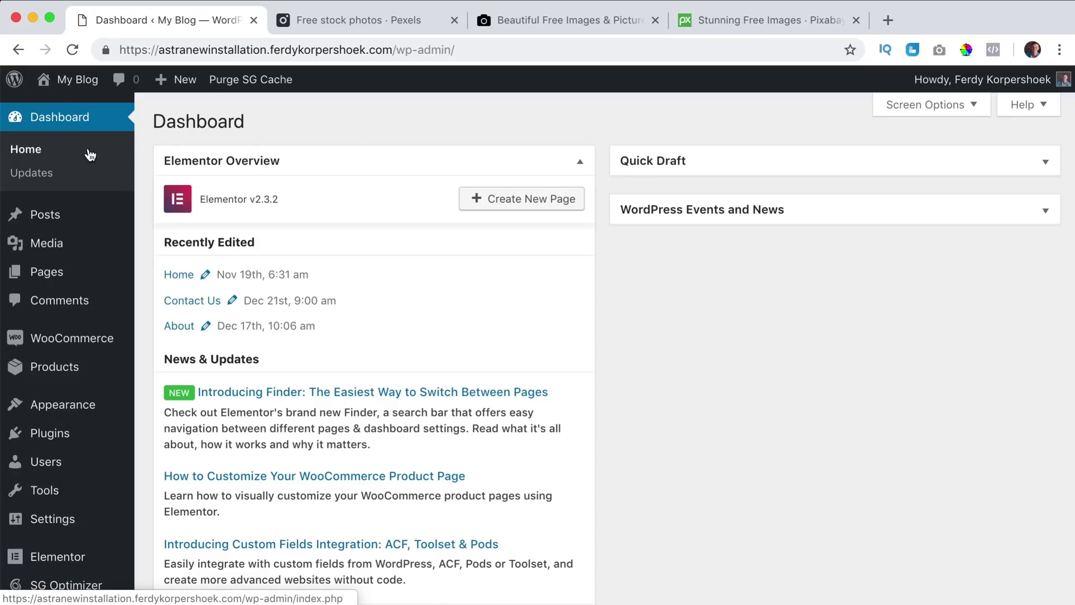
mouse_move(75, 523)
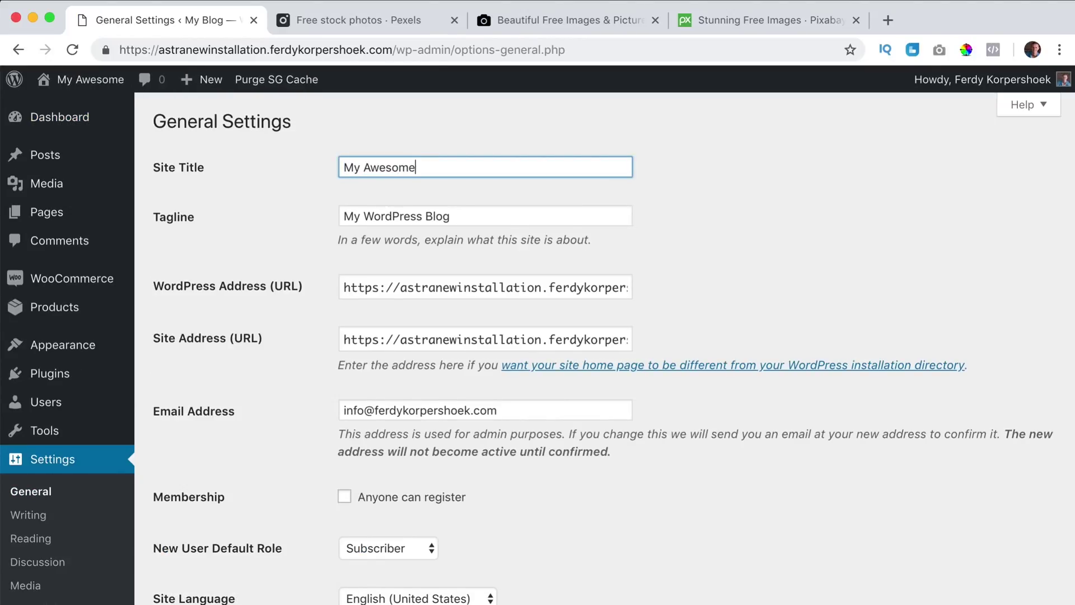
type("ebstor")
key("Tab")
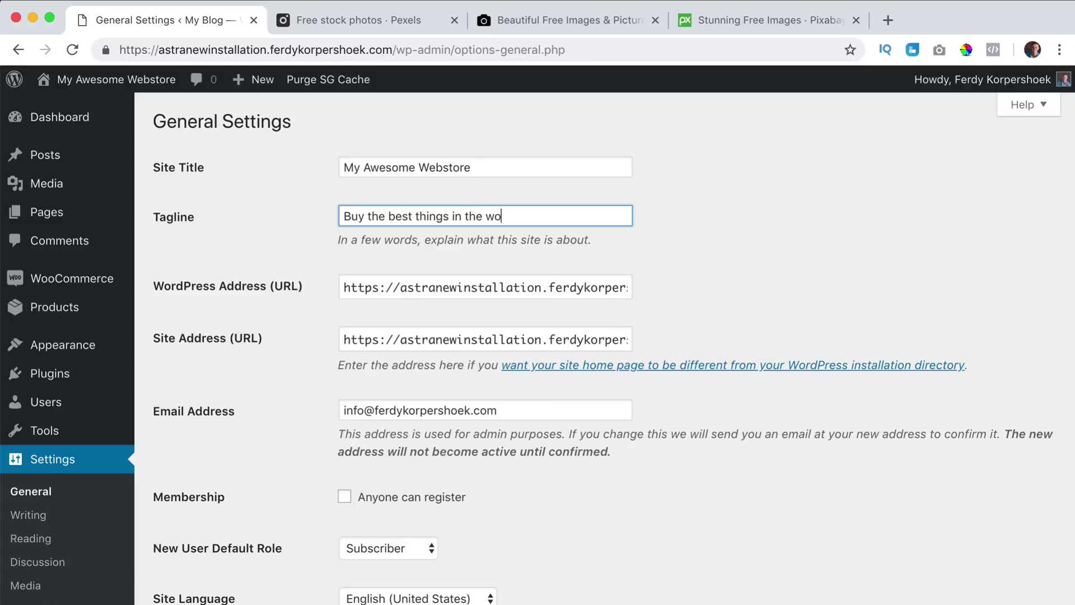
scroll(366, 193, "down", 5)
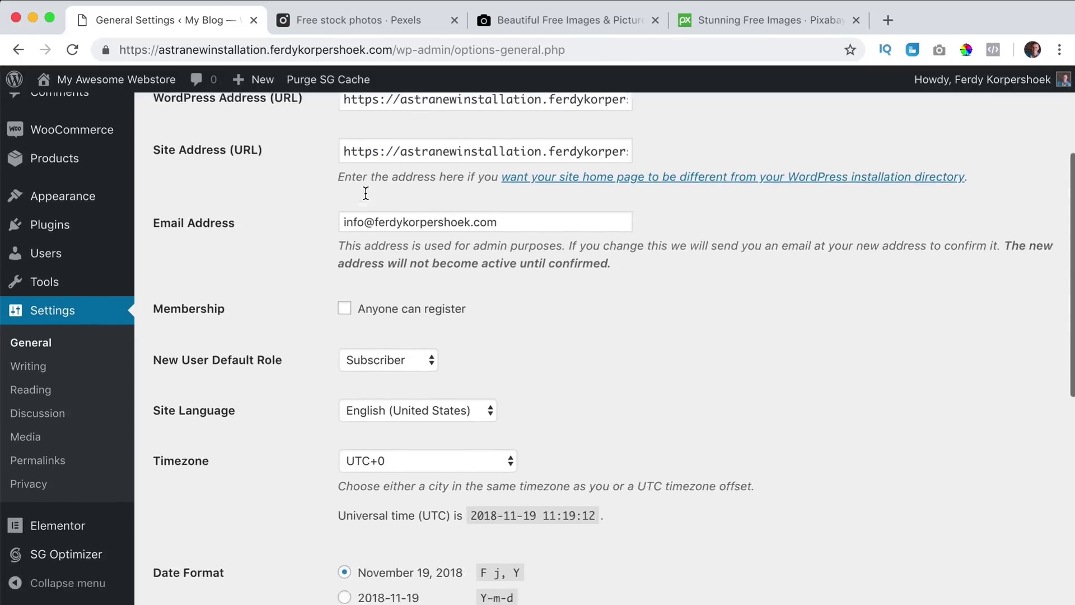
scroll(328, 193, "up", 5)
scroll(327, 193, "down", 10)
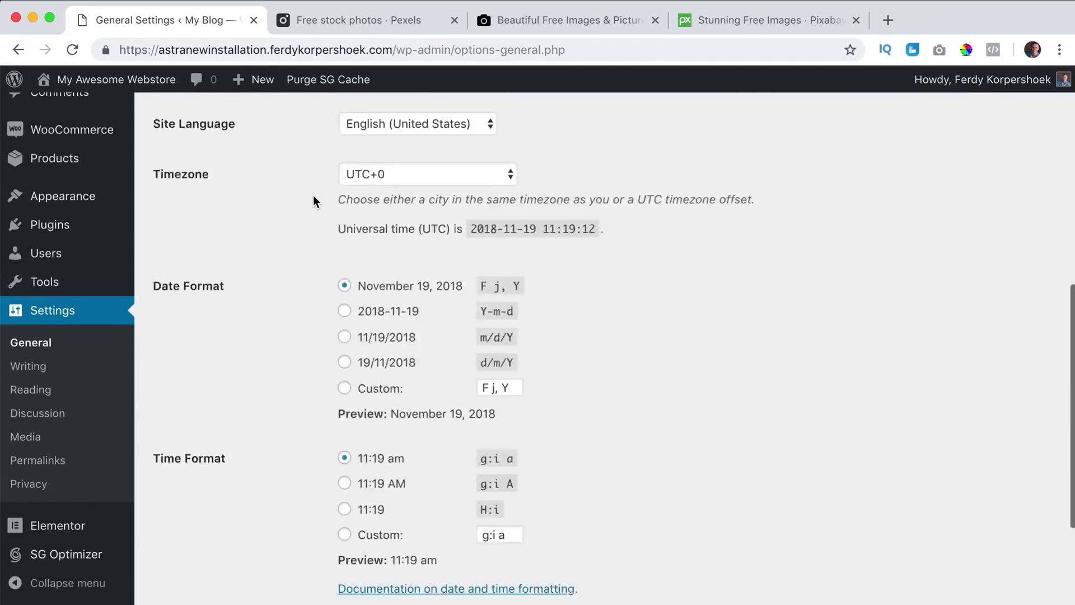
left_click(201, 520)
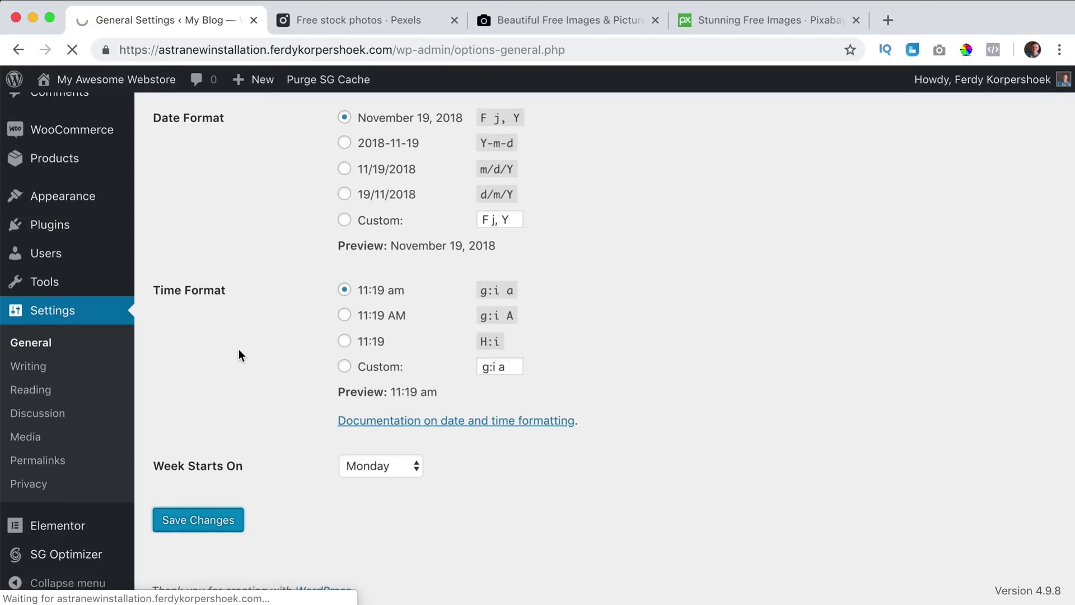
Open the aerial London Thames skyline photo on Pexels to download it.
mouse_move(122, 88)
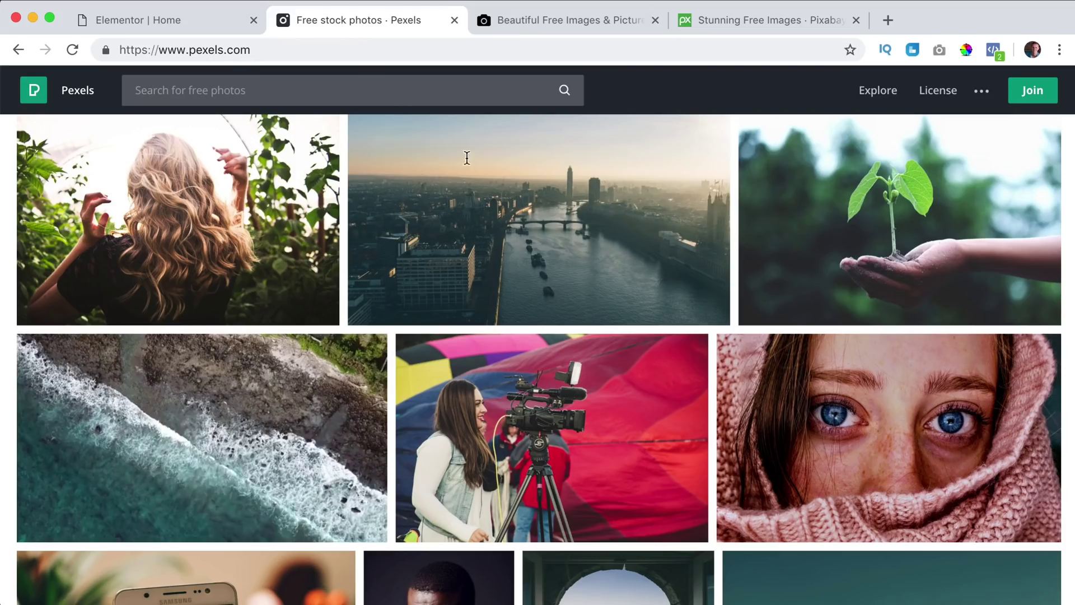
scroll(521, 196, "down", 5)
scroll(525, 241, "up", 6)
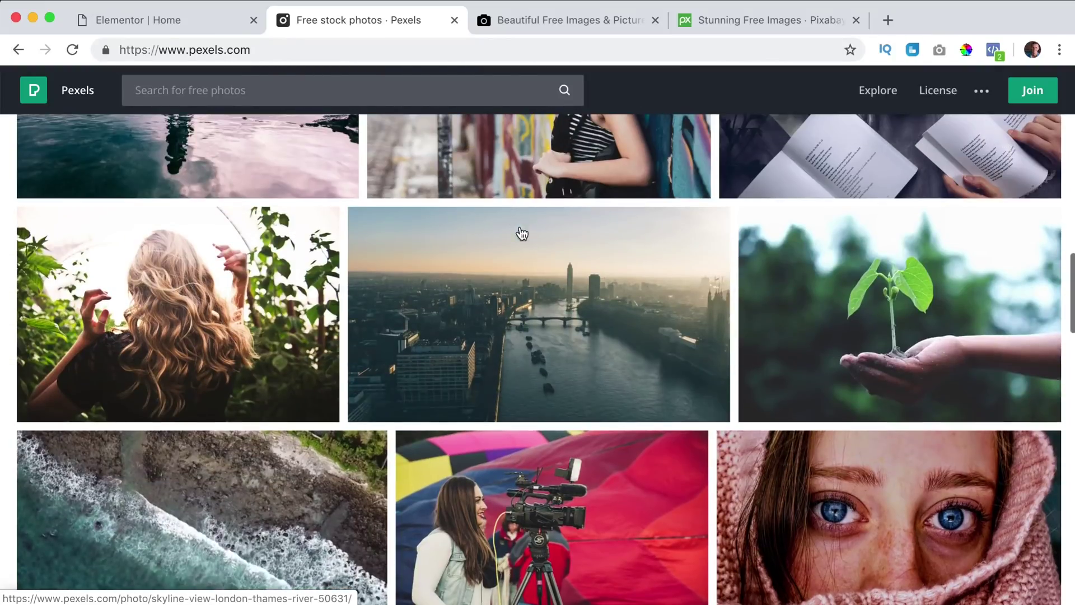
left_click(565, 292)
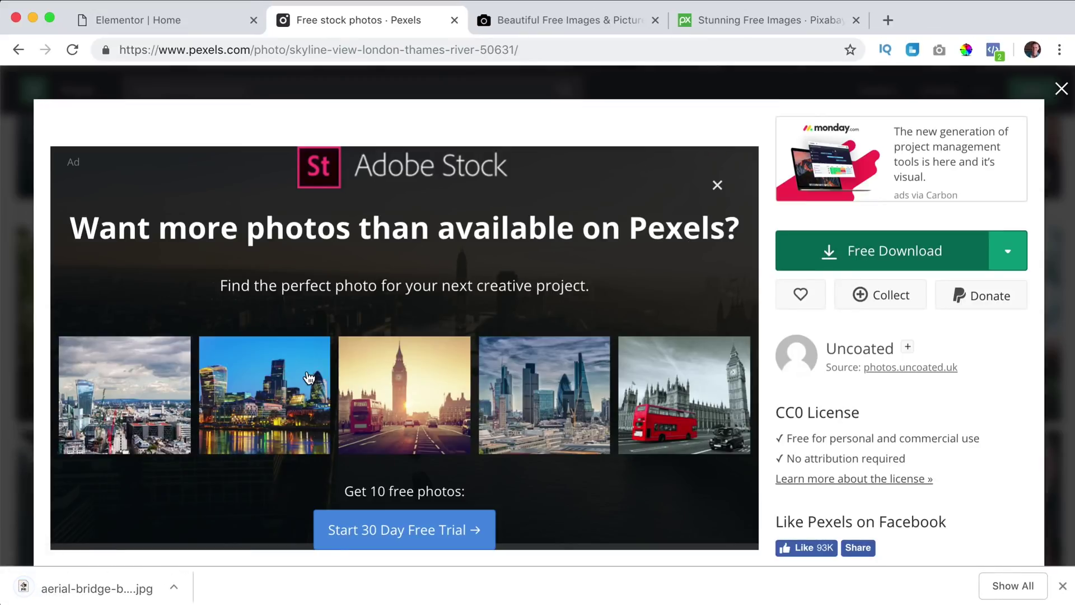
Back in the Elementor Home tab, select the hero section and dismiss the right-click tip.
left_click(185, 19)
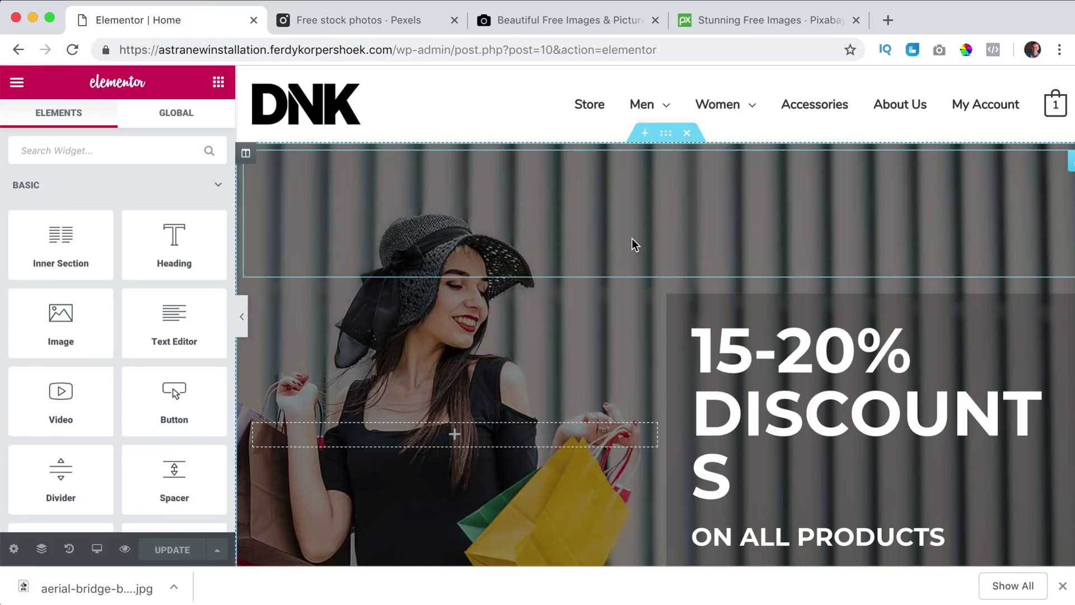
left_click(665, 134)
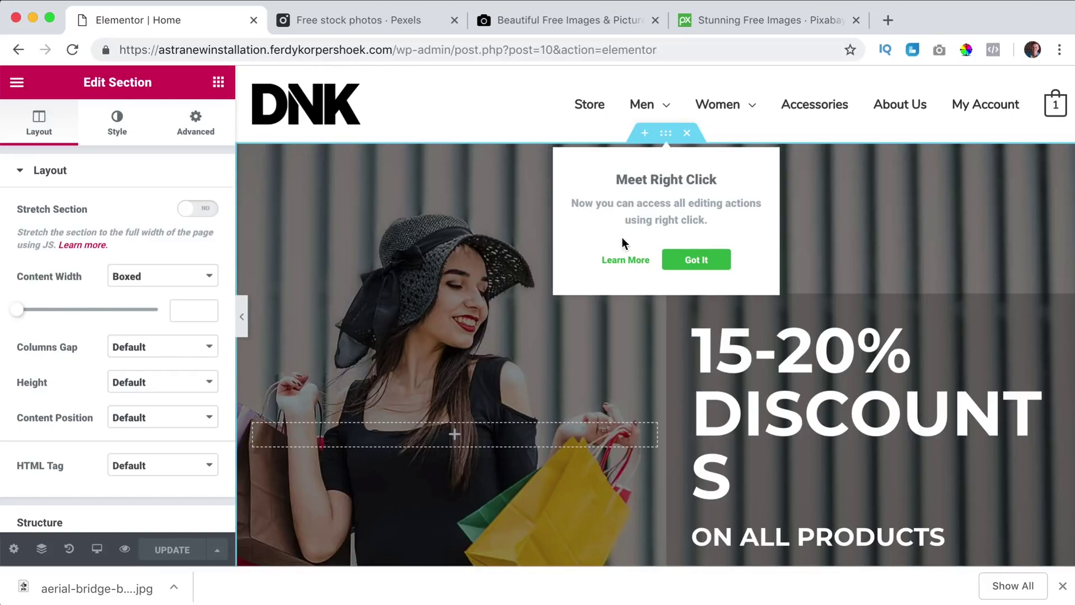
left_click(686, 263)
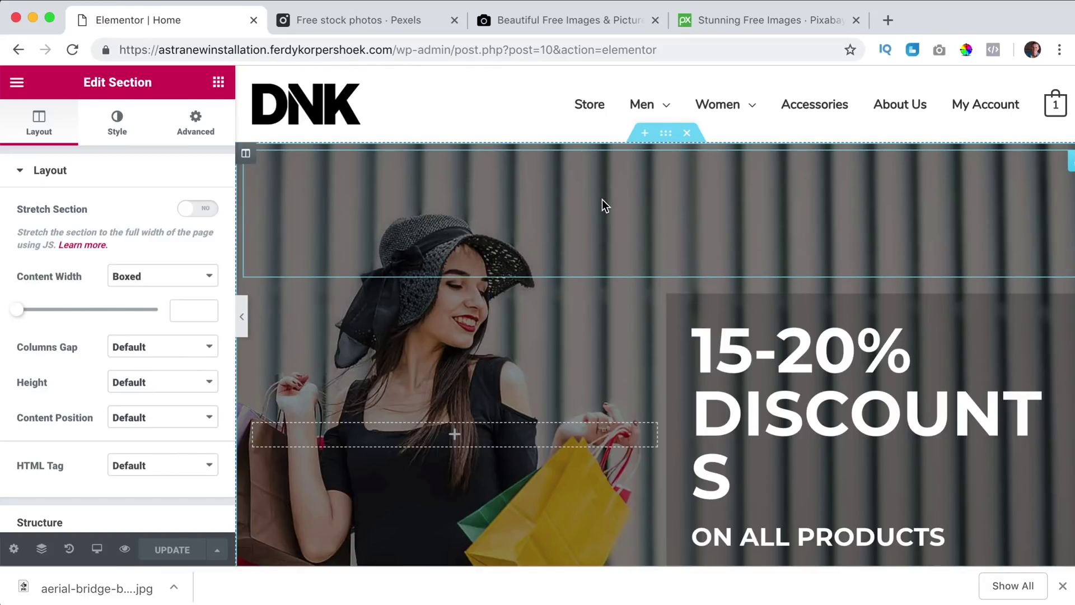
Open youtube.com in a new browser tab.
left_click(888, 22)
type("yout")
key("BackSpace")
key("BackSpace")
key("BackSpace")
key("Down")
key("Return")
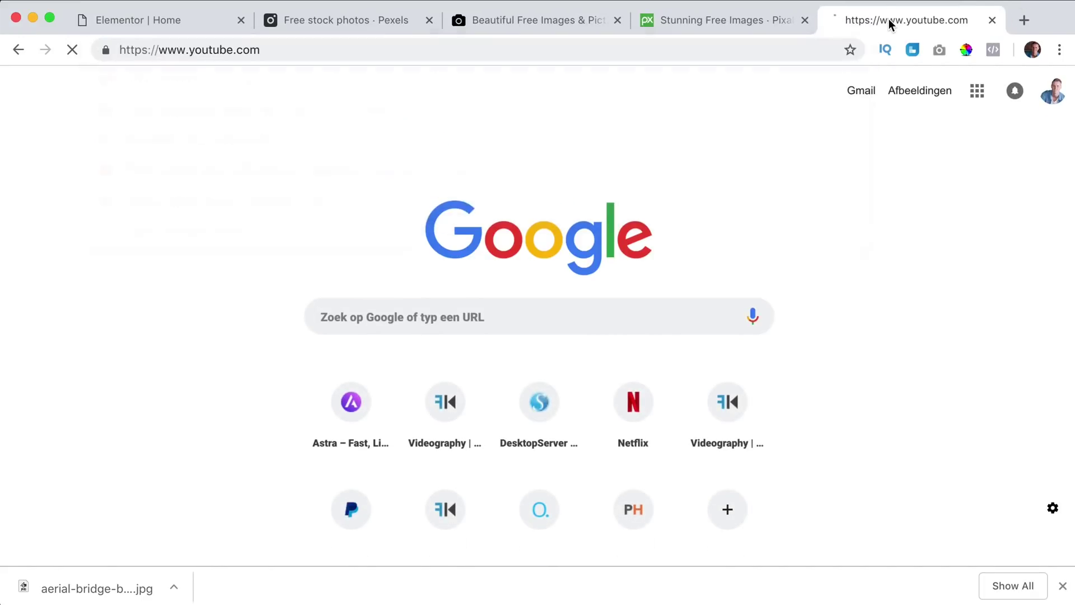
Search YouTube for the creator's name plus 'astra' and browse the results.
left_click(371, 88)
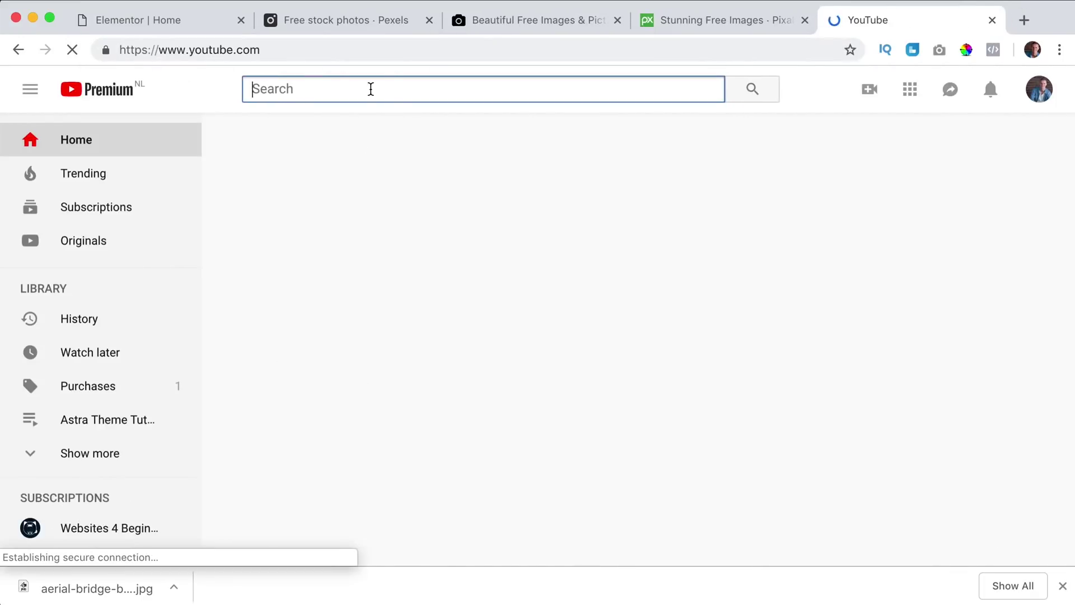
type("ferdy astra")
key("Return")
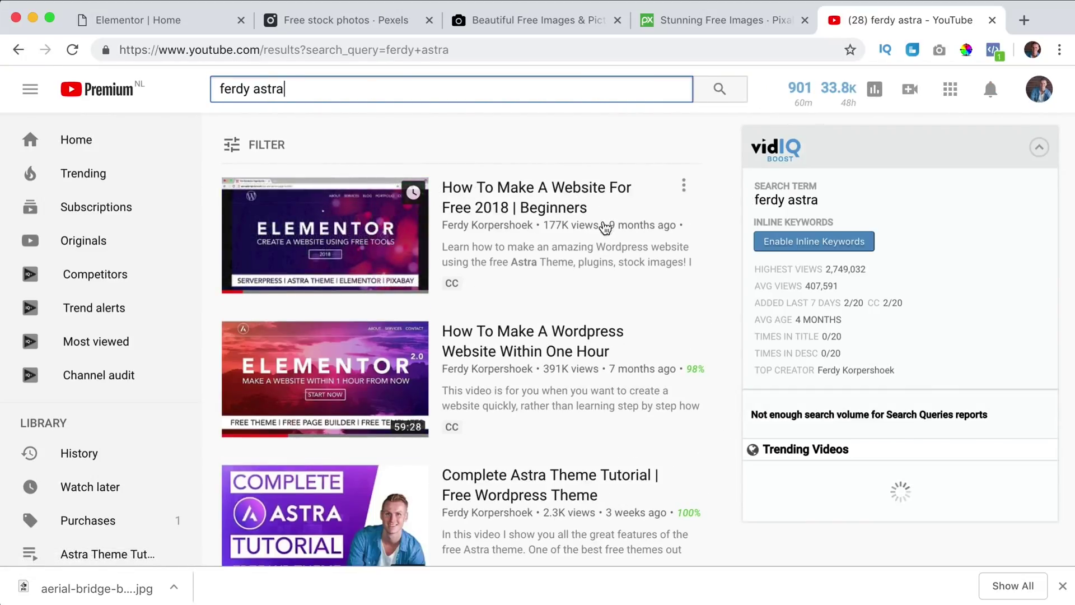
scroll(539, 250, "down", 1)
scroll(541, 251, "down", 2)
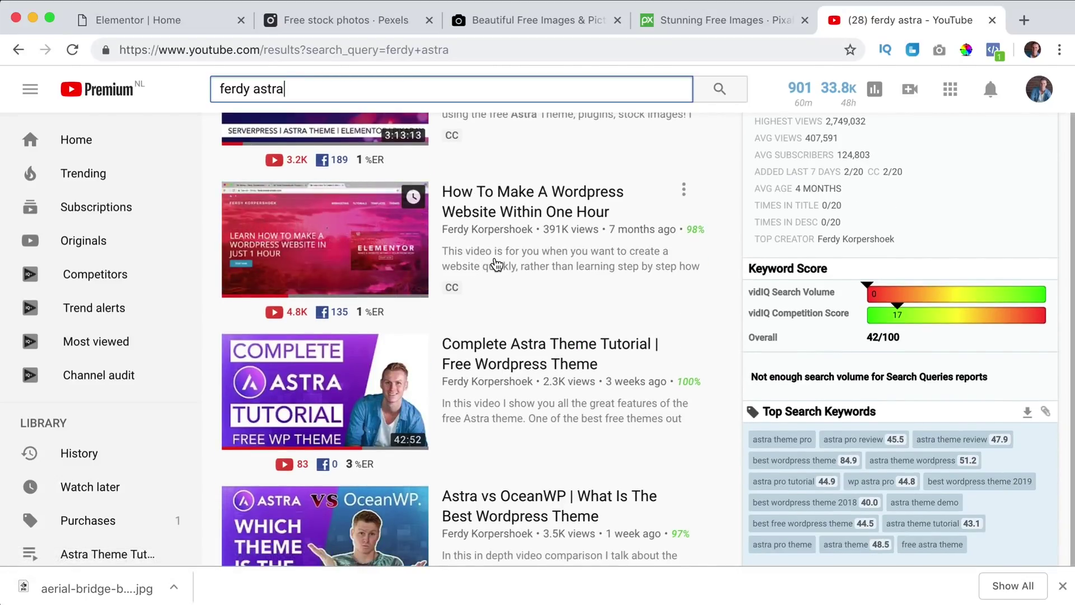
scroll(402, 170, "up", 2)
Change the search term from 'astra' to 'elementor' and rerun the search.
double_click(258, 91)
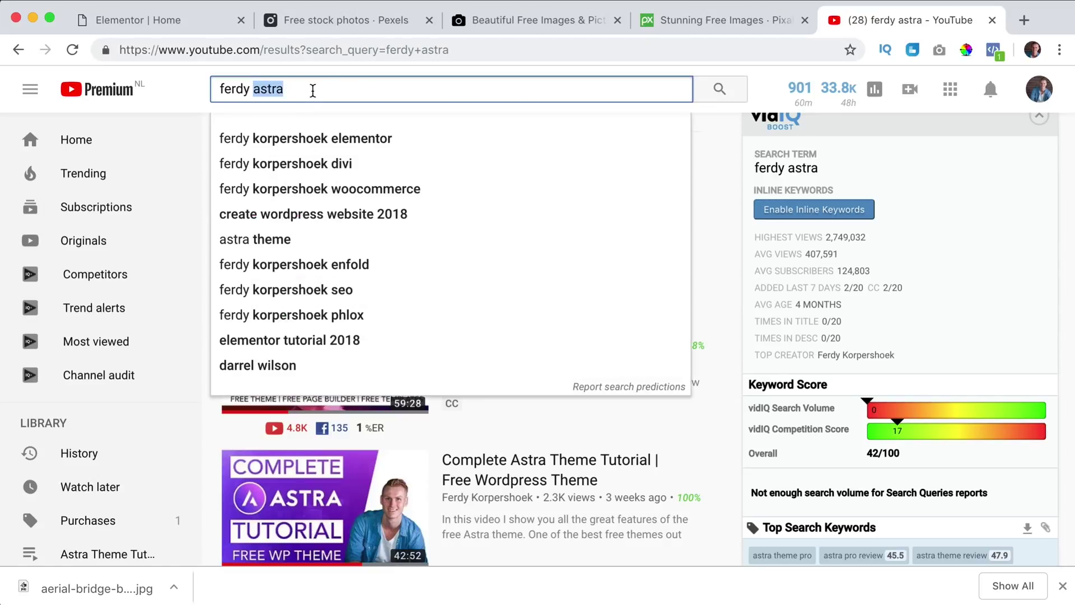
type("elemen")
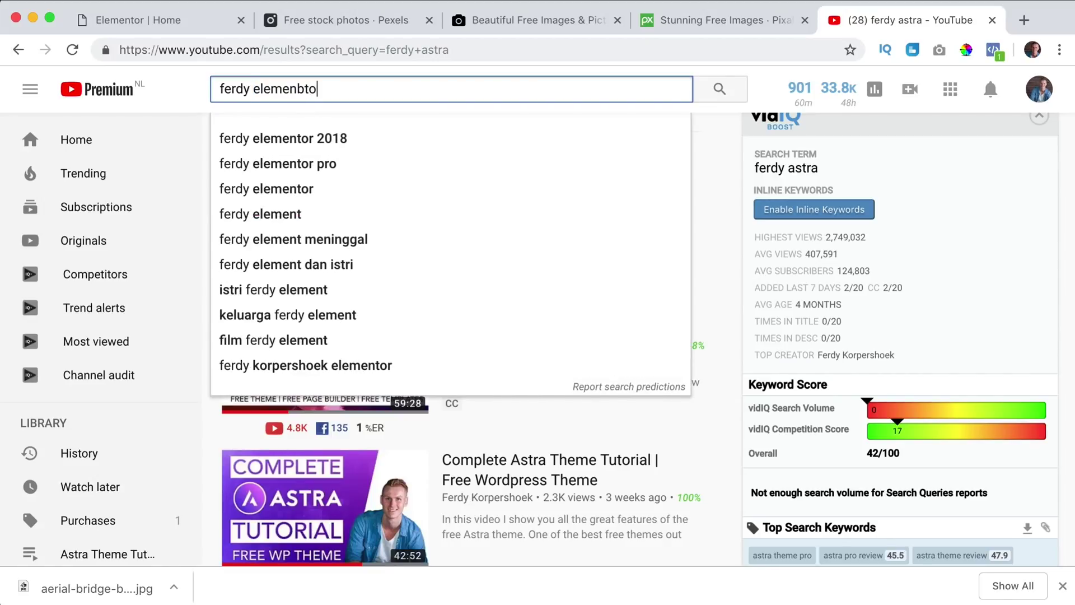
type("tor")
key("Return")
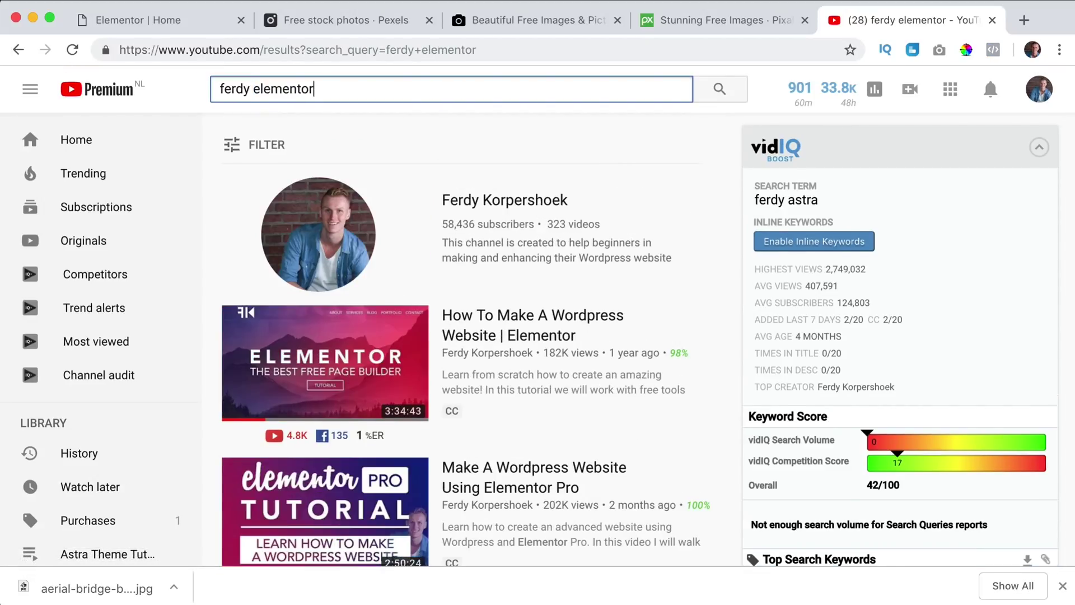
scroll(461, 247, "down", 4)
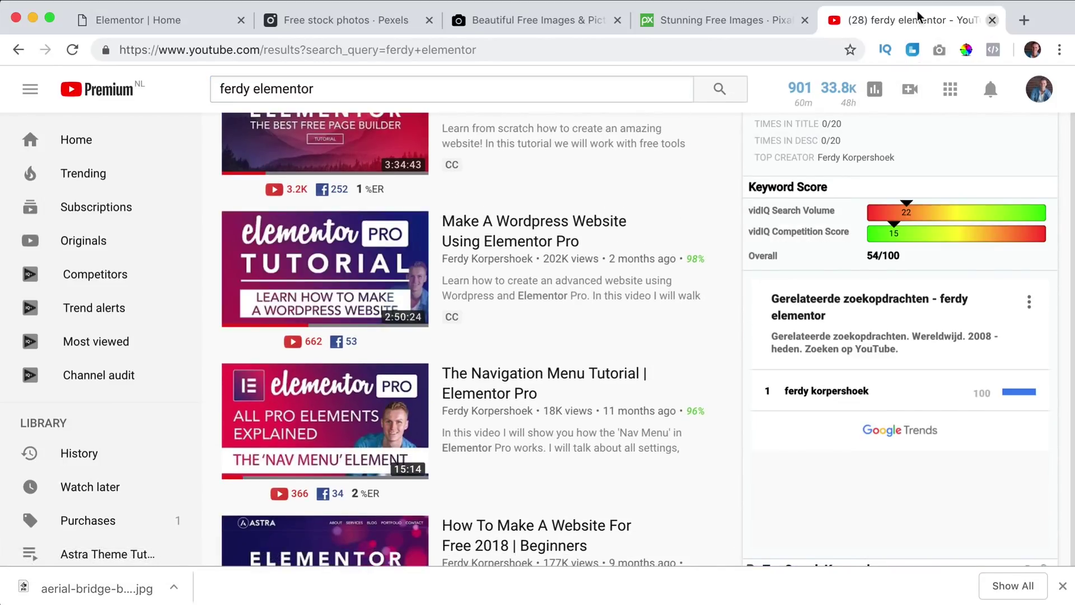
Close the YouTube tab and remove the shopping-woman photo from the hero's Style > Background.
left_click(991, 20)
left_click(193, 16)
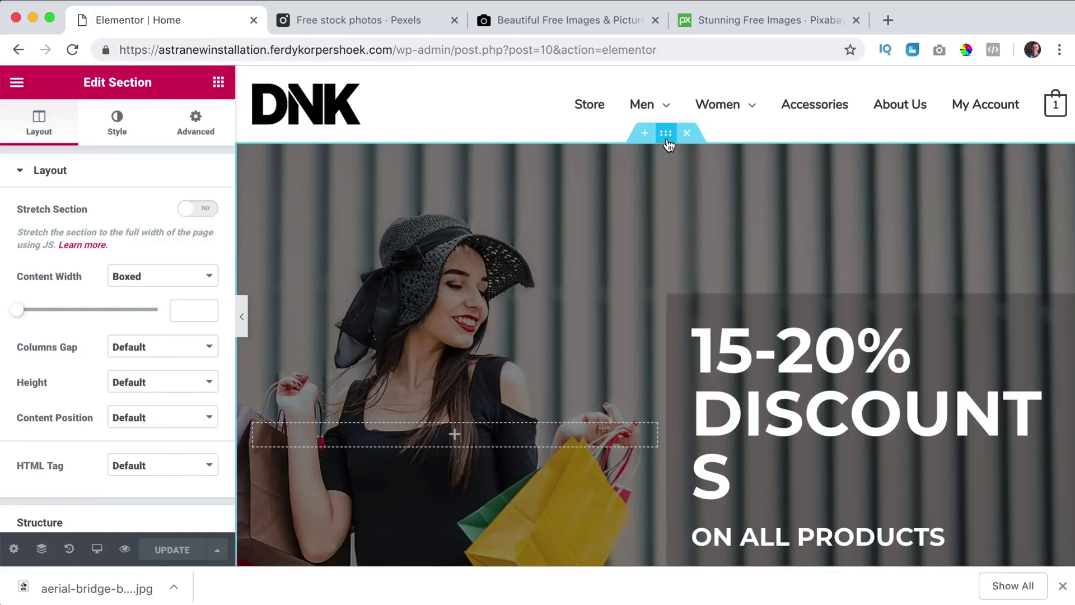
left_click(117, 122)
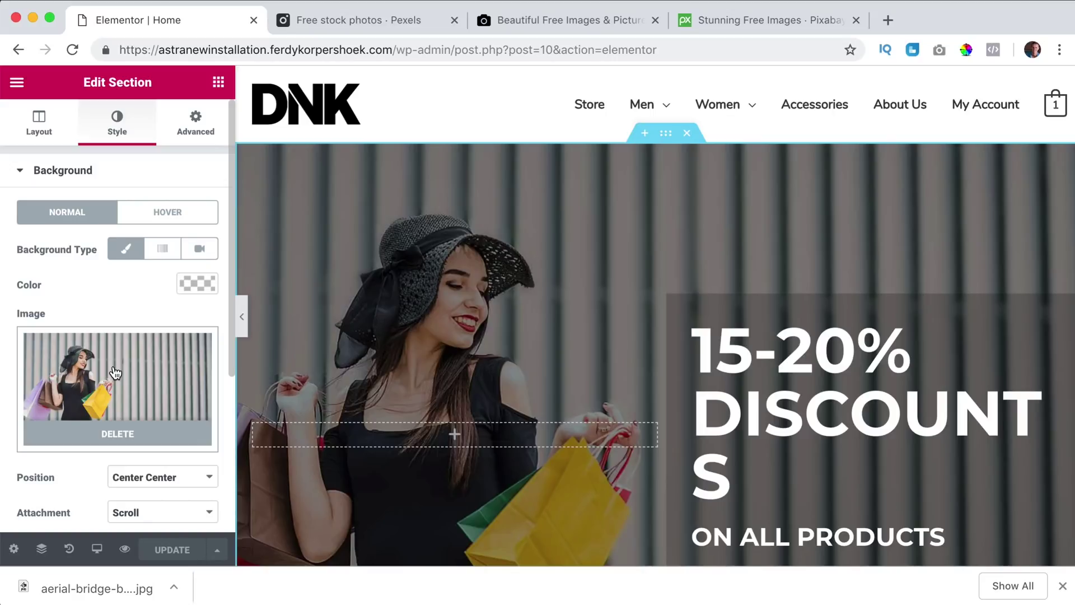
left_click(115, 434)
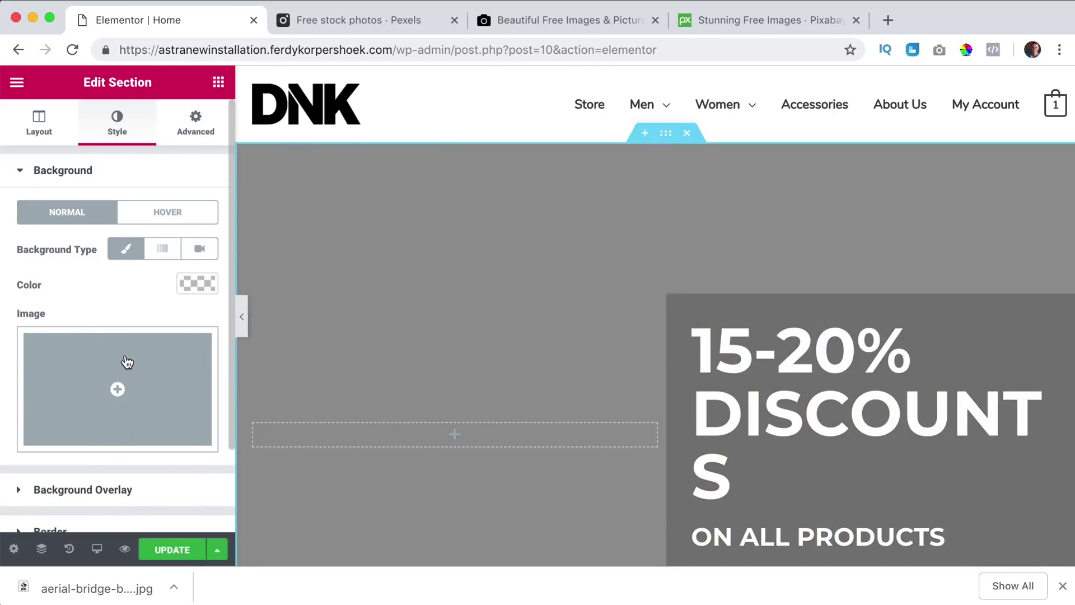
left_click(127, 361)
Upload aerial-bridge-buildings-50631.jpg and insert it as the hero background image.
left_click(521, 345)
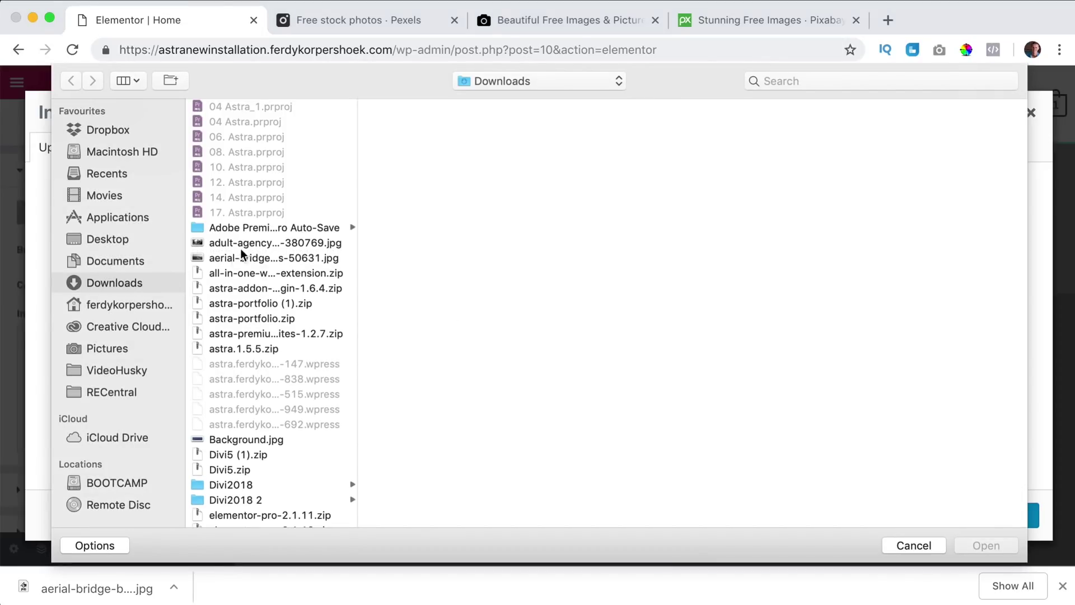
left_click(269, 243)
left_click(274, 257)
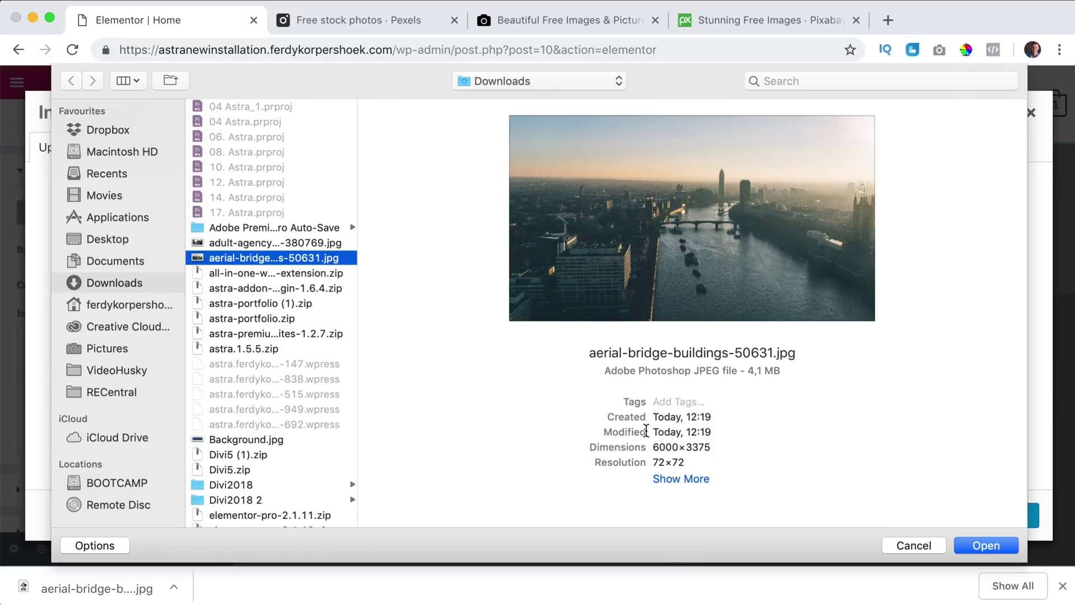
left_click(970, 546)
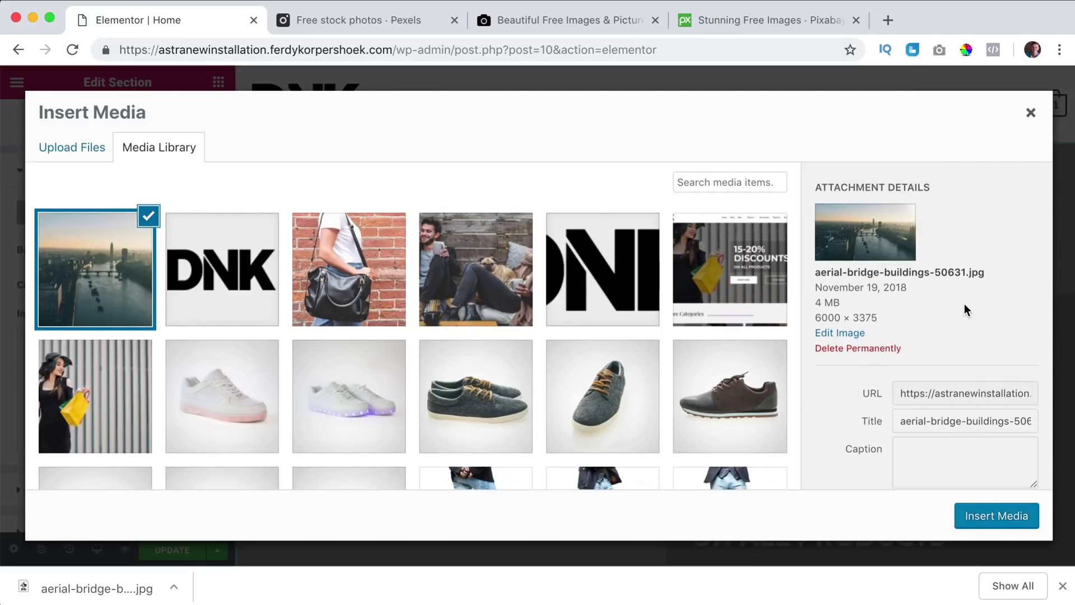
scroll(964, 304, "down", 2)
left_click(996, 516)
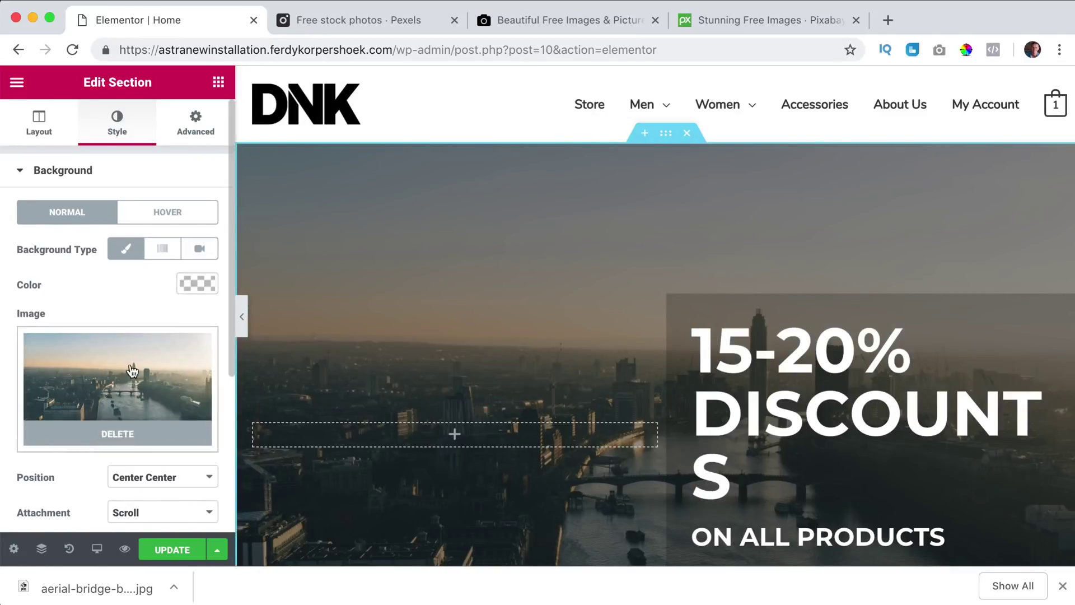
Keep the hero background size set to Cover.
scroll(106, 361, "down", 5)
left_click(148, 399)
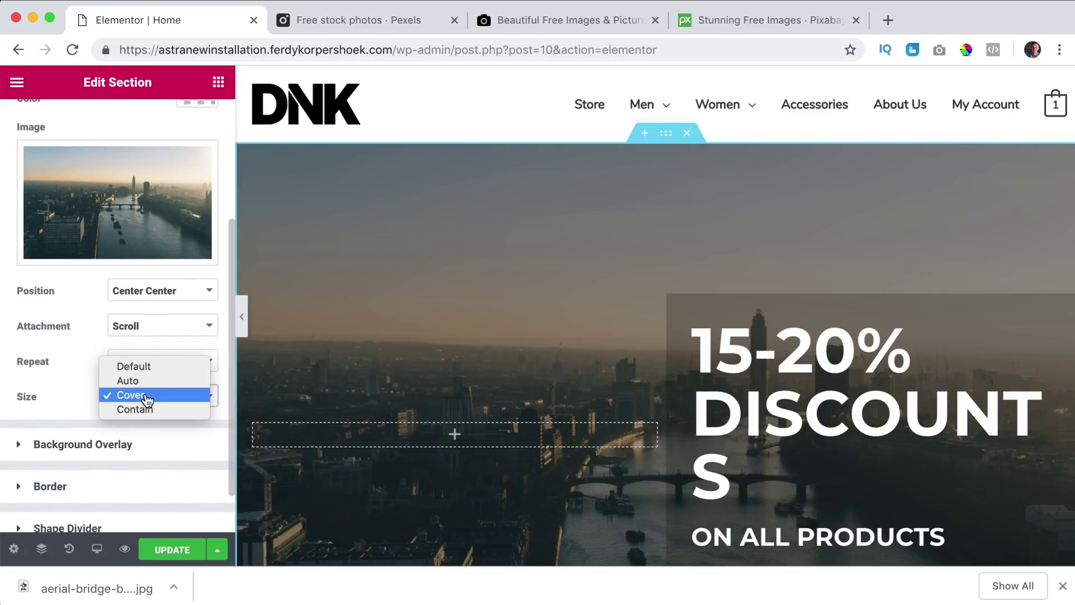
left_click(140, 395)
scroll(133, 330, "down", 1)
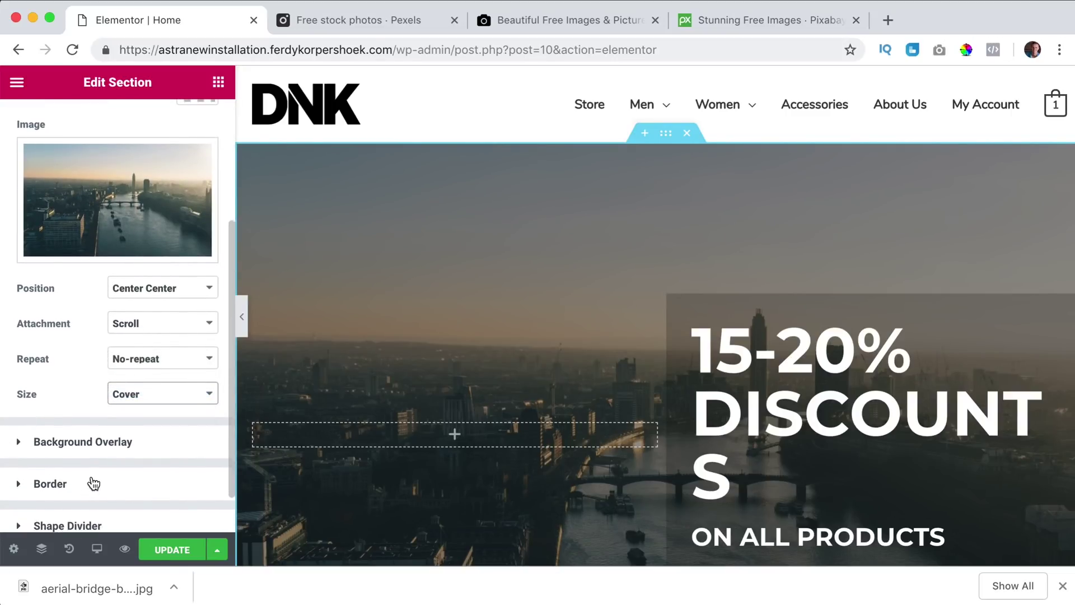
Expand Background Overlay and set the overlay colour to light blue #6ec1e4.
left_click(84, 442)
scroll(173, 329, "down", 3)
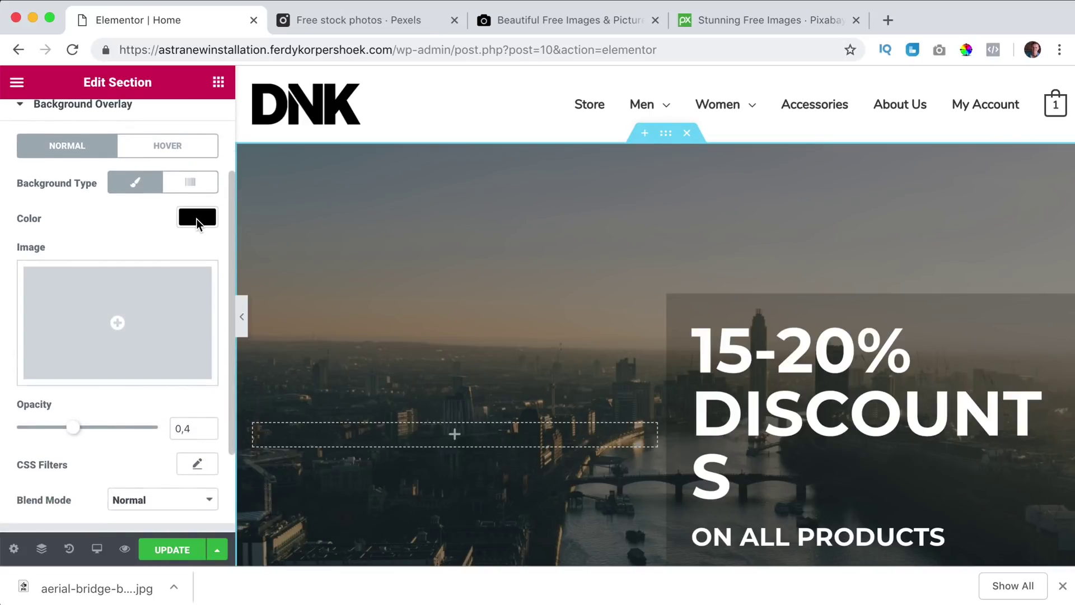
left_click(197, 217)
left_click(27, 403)
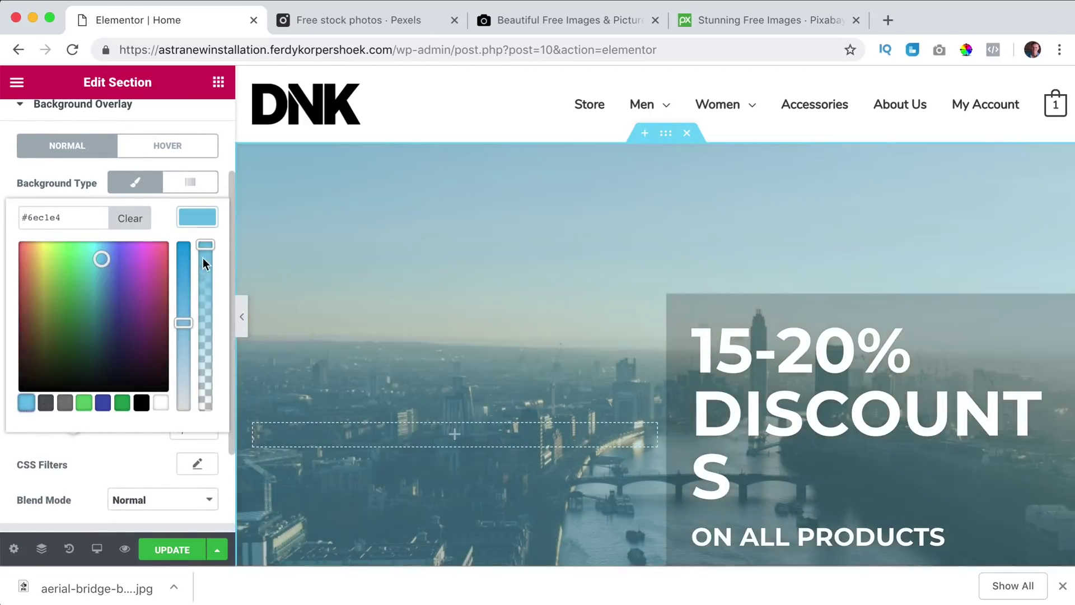
left_click(207, 220)
scroll(185, 386, "down", 4)
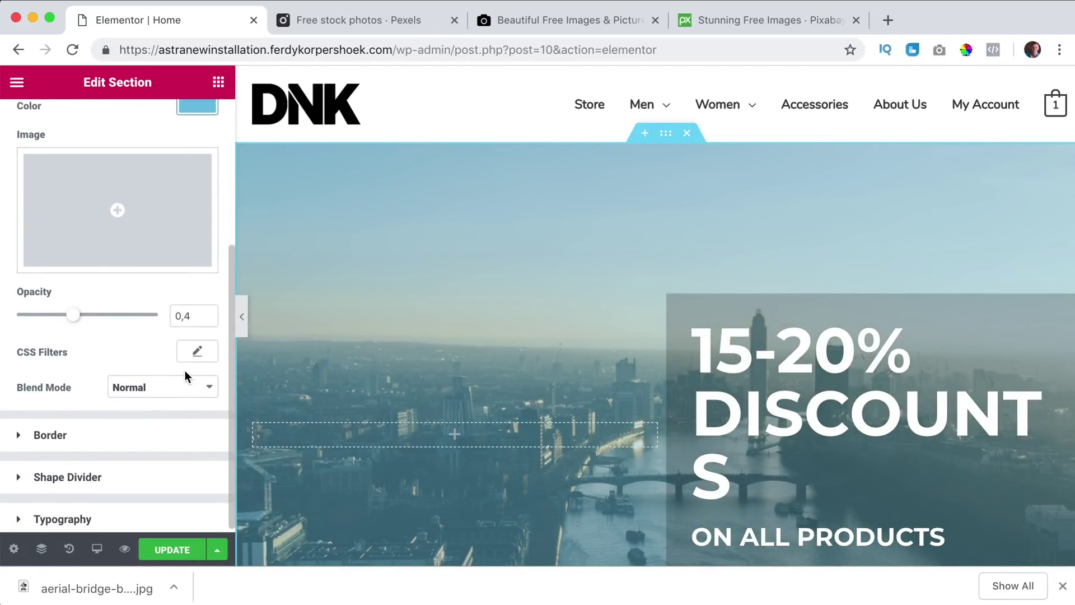
scroll(188, 370, "up", 4)
scroll(189, 360, "up", 2)
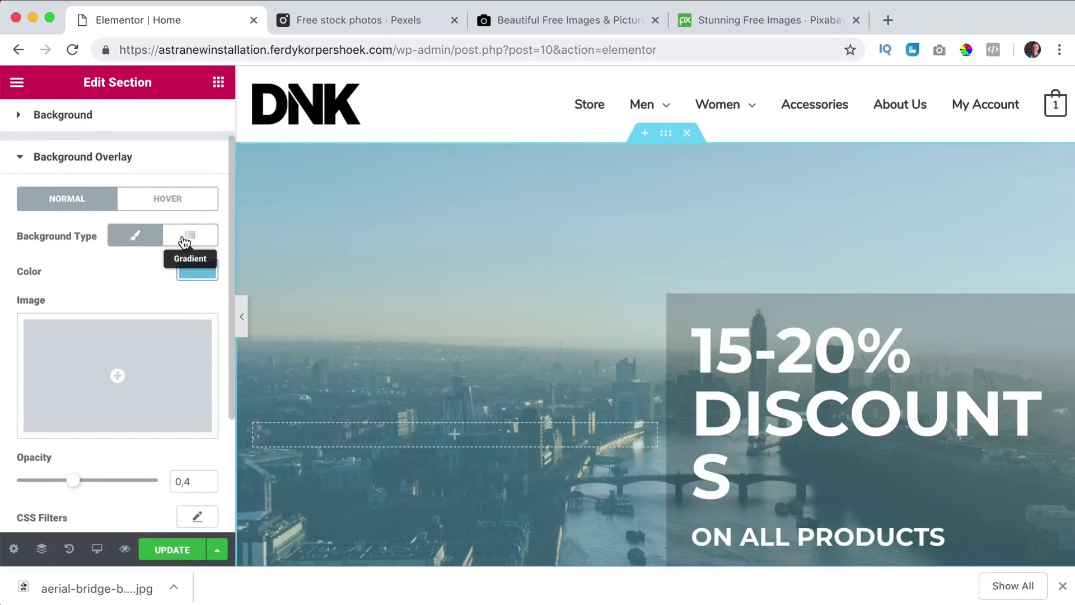
Make the overlay a gradient to dark blue #121063 at 180° with 0,34 opacity.
left_click(190, 237)
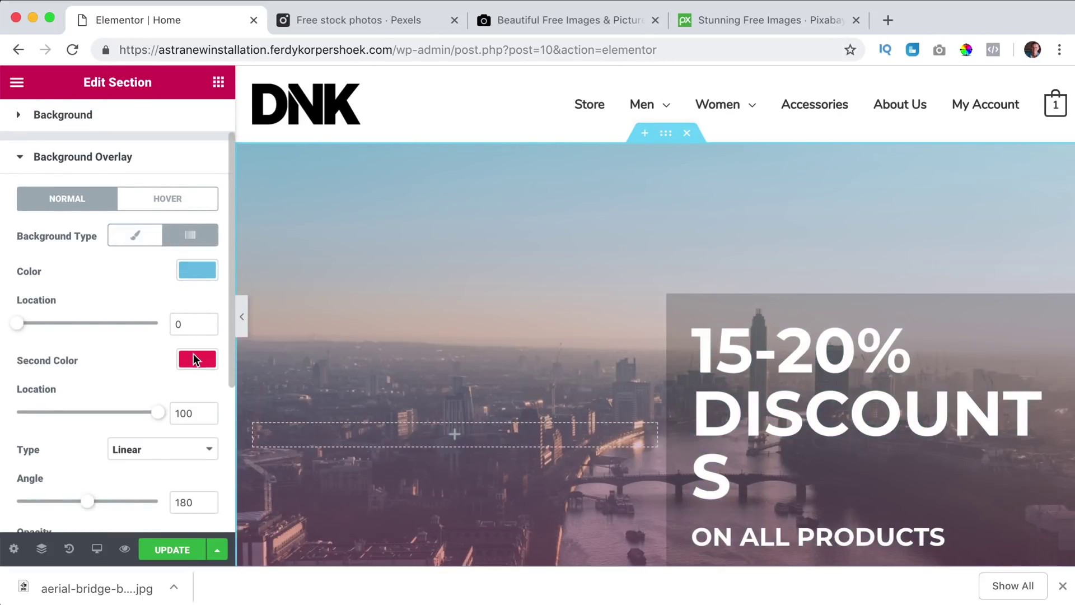
left_click(193, 358)
scroll(128, 418, "down", 2)
scroll(128, 419, "down", 2)
left_click(87, 360)
left_click(120, 369)
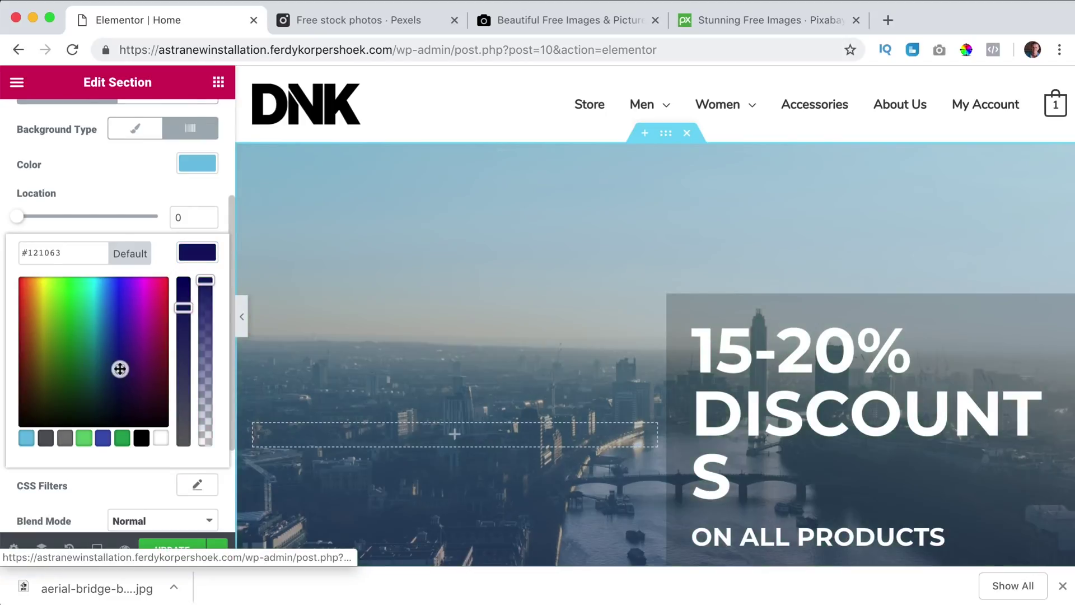
left_click_drag(122, 369, 125, 386)
left_click(191, 252)
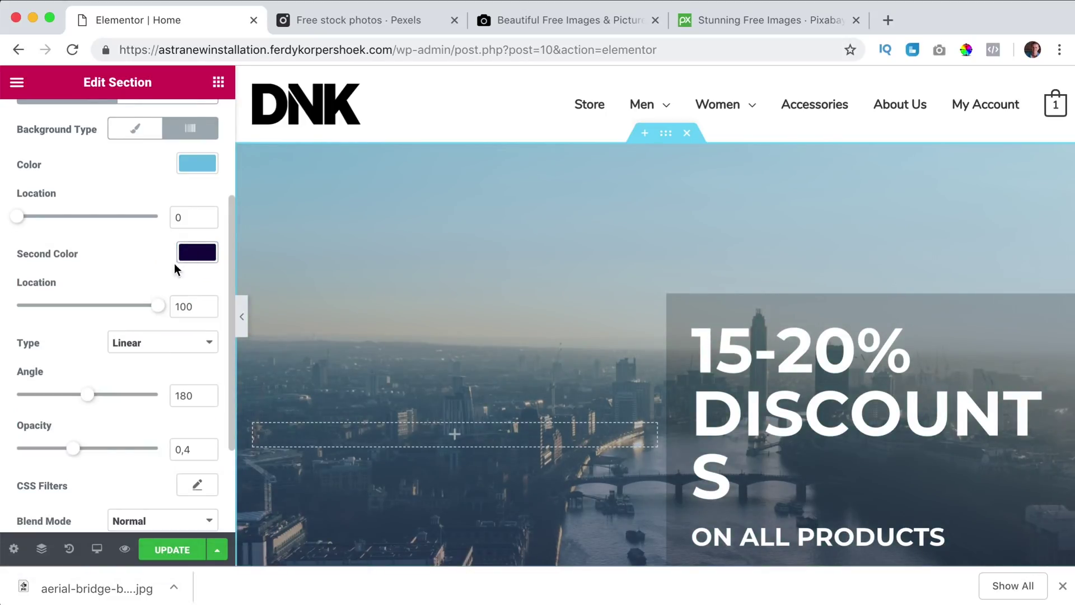
mouse_move(151, 313)
left_mouse_down()
mouse_move(48, 312)
mouse_move(171, 311)
left_mouse_up()
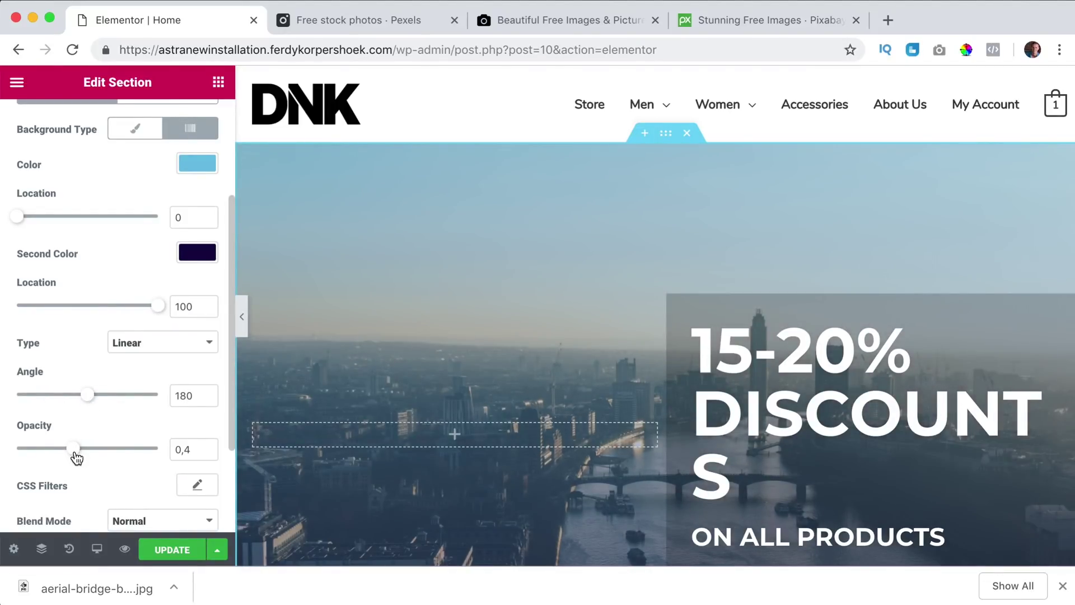
mouse_move(77, 458)
left_mouse_down()
mouse_move(168, 448)
mouse_move(65, 448)
left_mouse_up()
Save the hero overlay changes with Update.
left_click(168, 550)
scroll(677, 353, "down", 5)
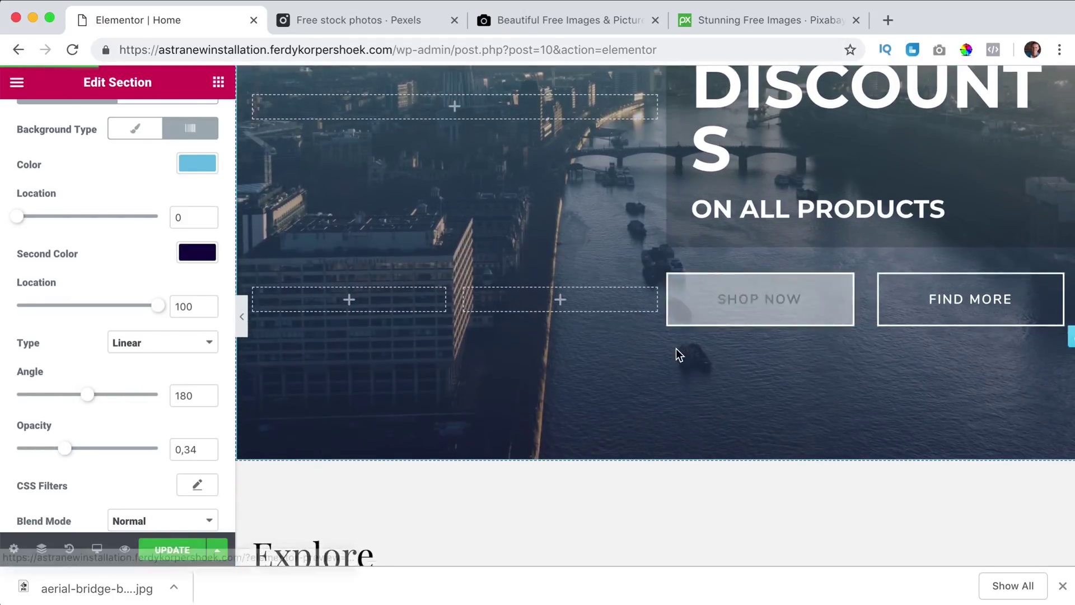
scroll(676, 347, "up", 2)
scroll(676, 352, "down", 5)
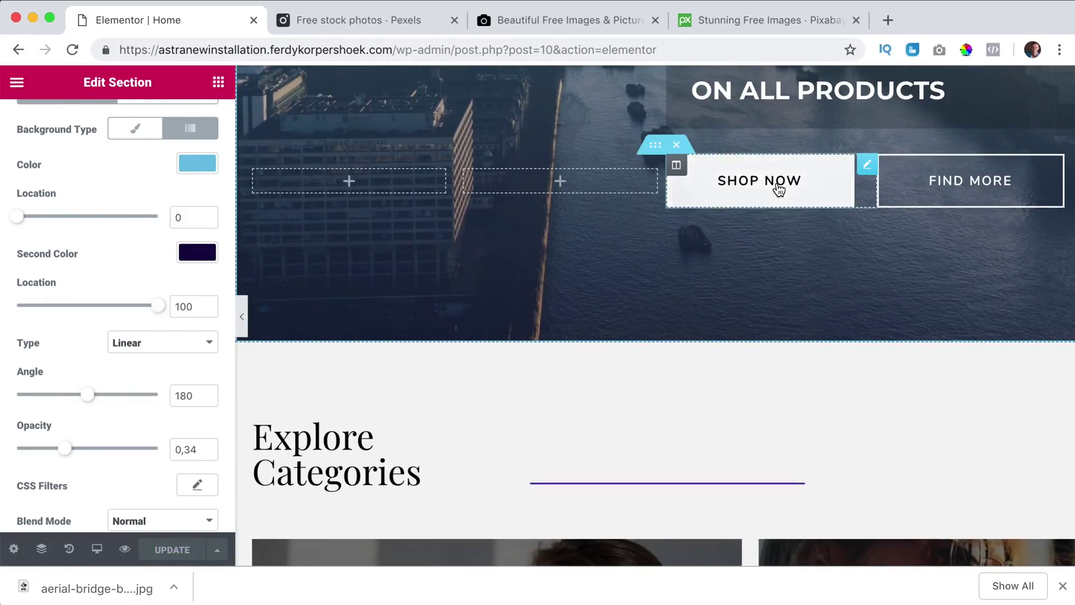
Link the Shop Now button to the About page instead of #.
left_click(778, 190)
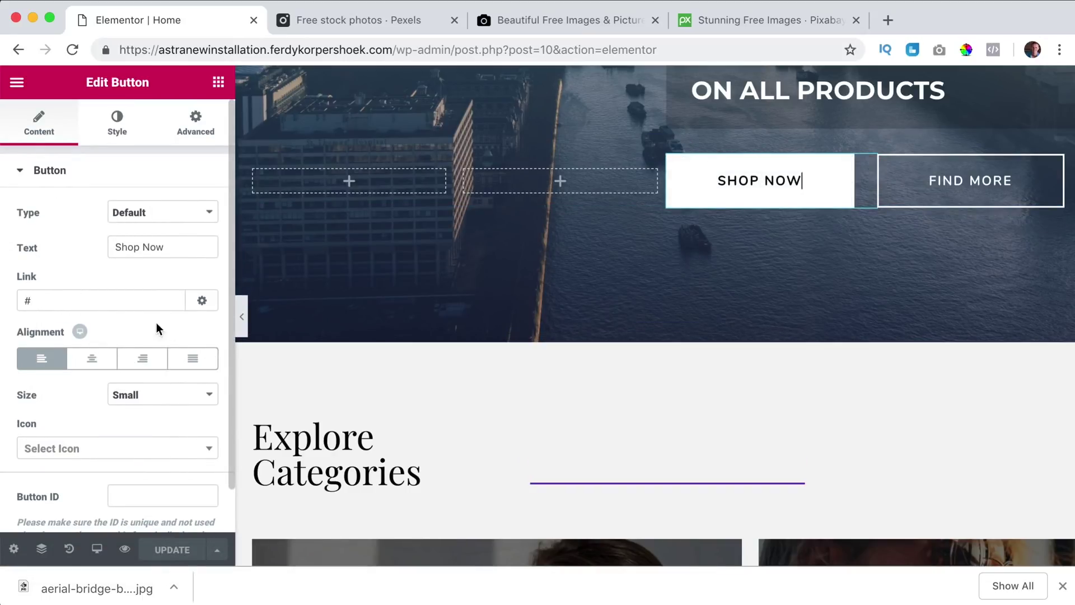
key("BackSpace")
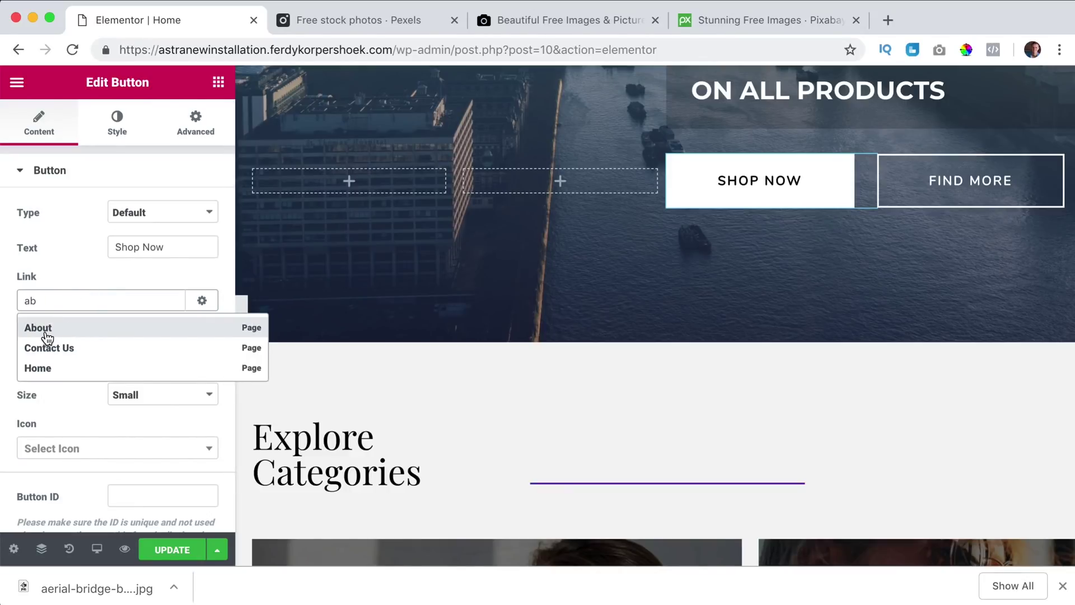
left_click(45, 330)
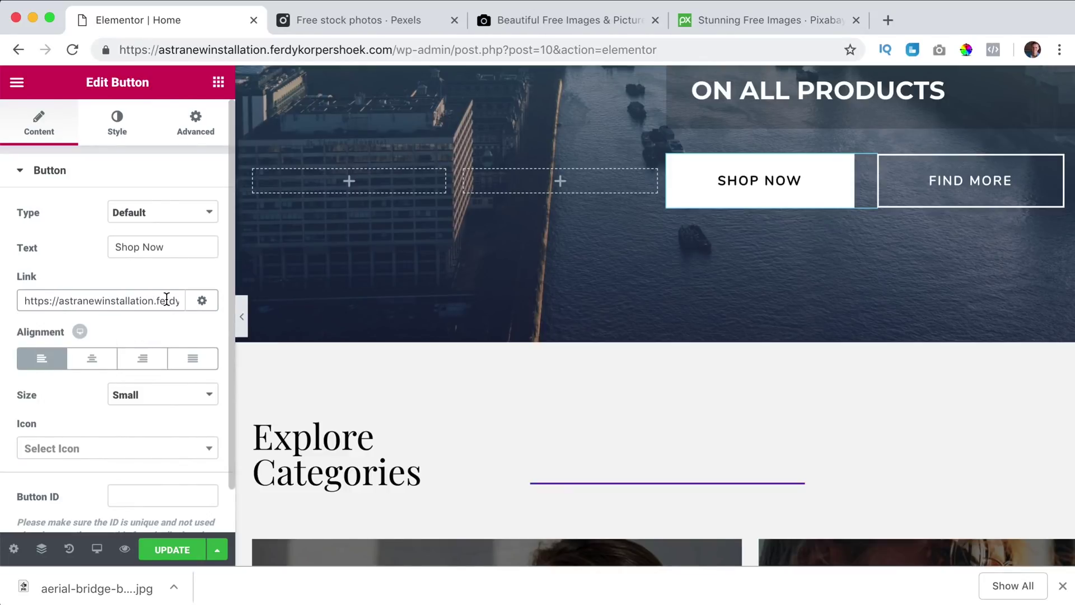
Link the Find More button to the Blue Denim Jeans product.
left_click(942, 192)
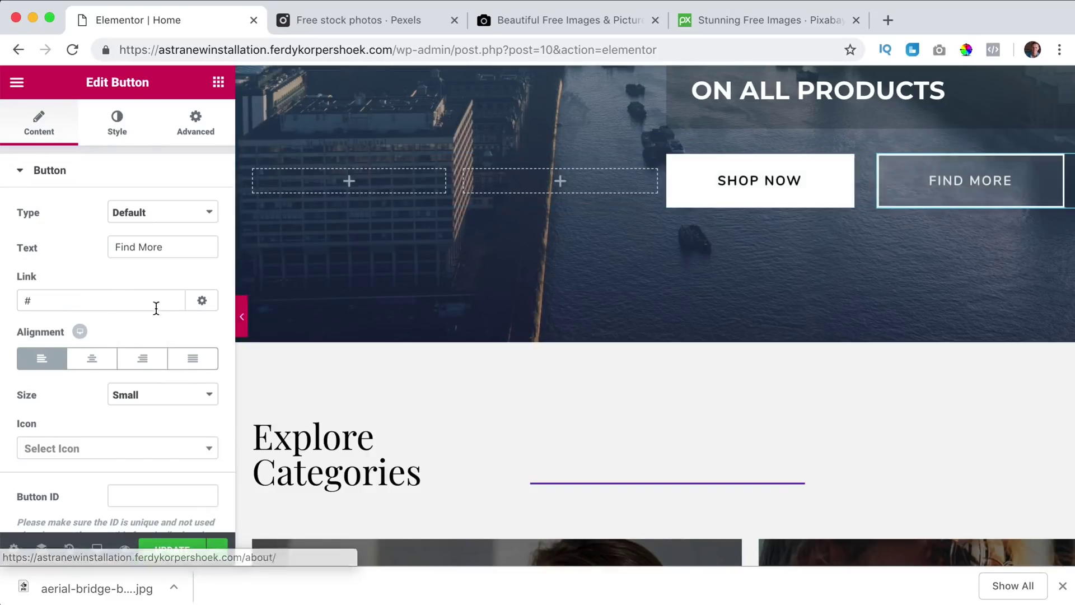
double_click(115, 303)
scroll(578, 298, "up", 8)
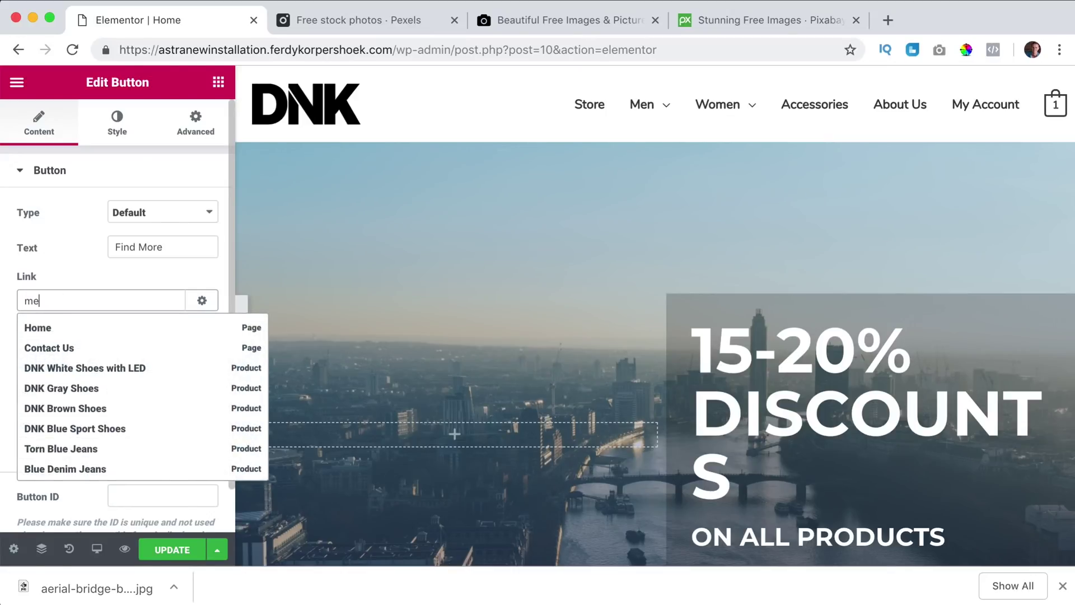
scroll(87, 389, "down", 5)
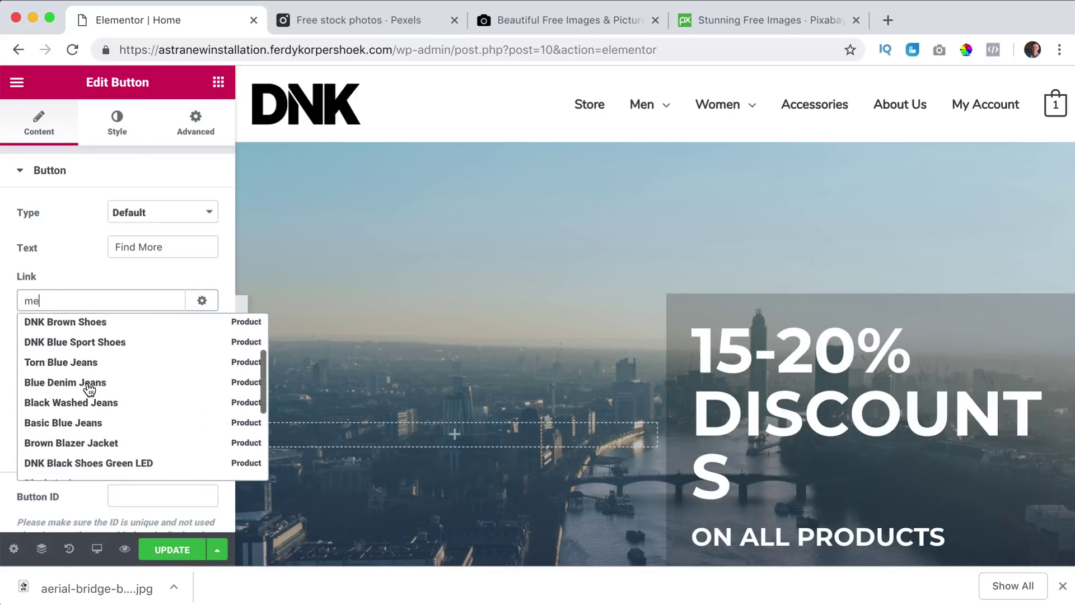
scroll(88, 390, "down", 2)
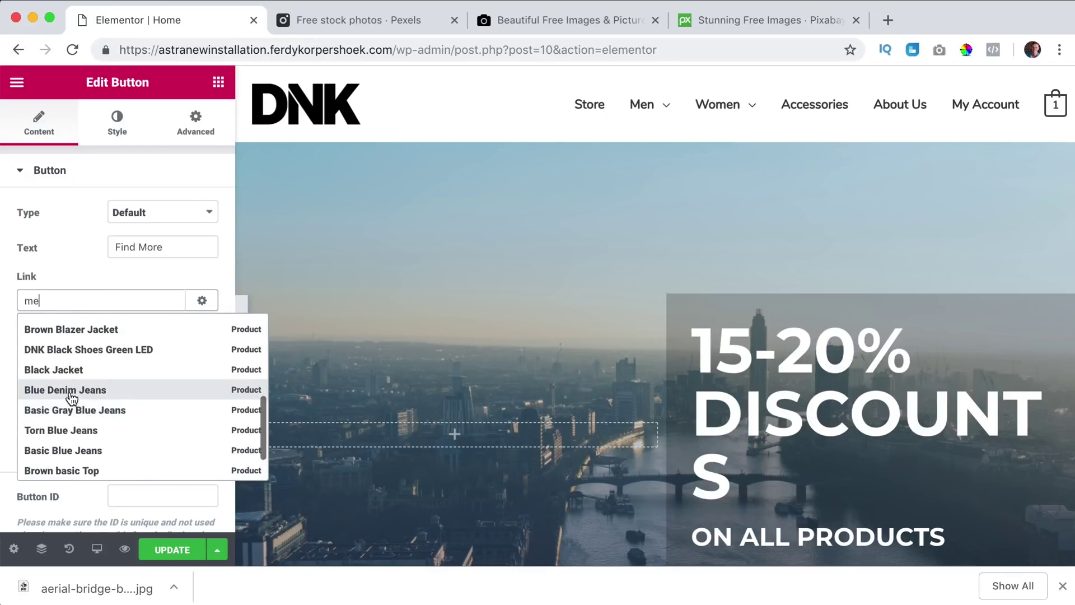
left_click(74, 400)
Save the updated hero button links.
left_click(178, 550)
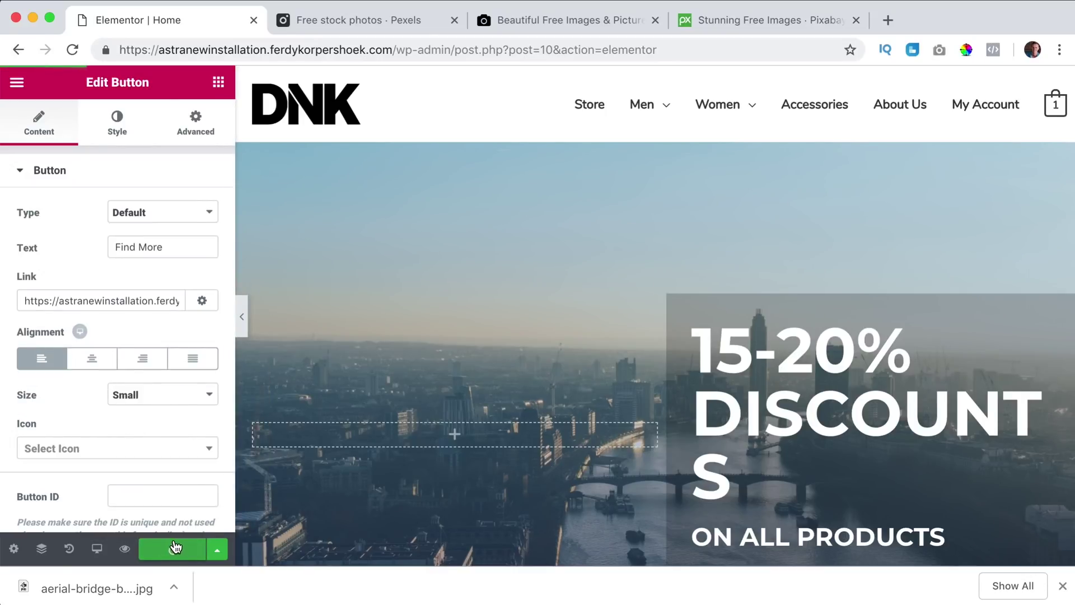
scroll(763, 364, "down", 10)
scroll(951, 284, "up", 4)
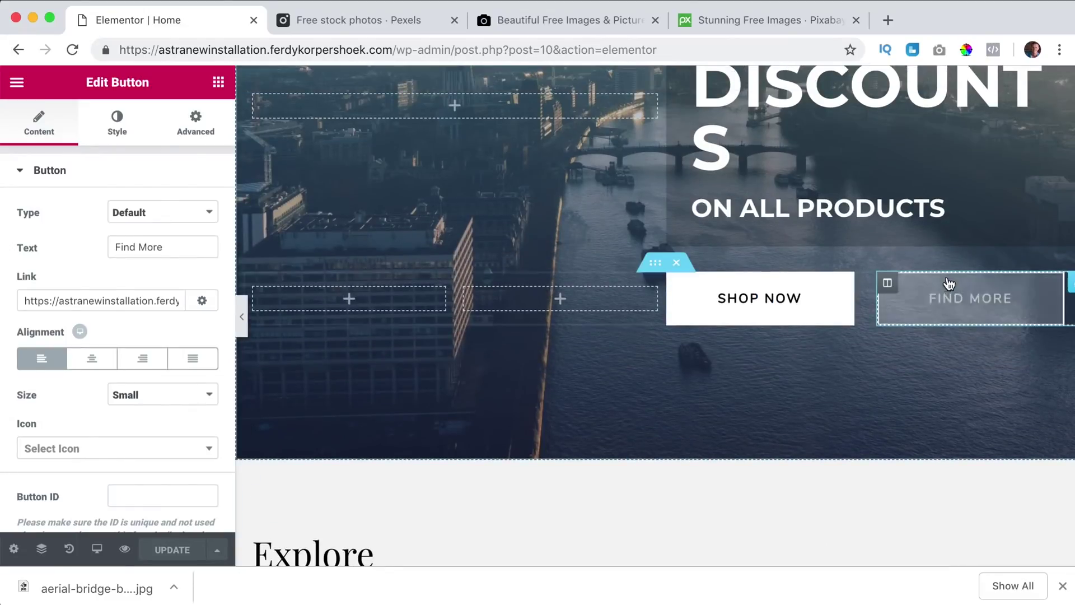
Change the Find More button text to 'Man Shoes' and update the page.
left_click(951, 295)
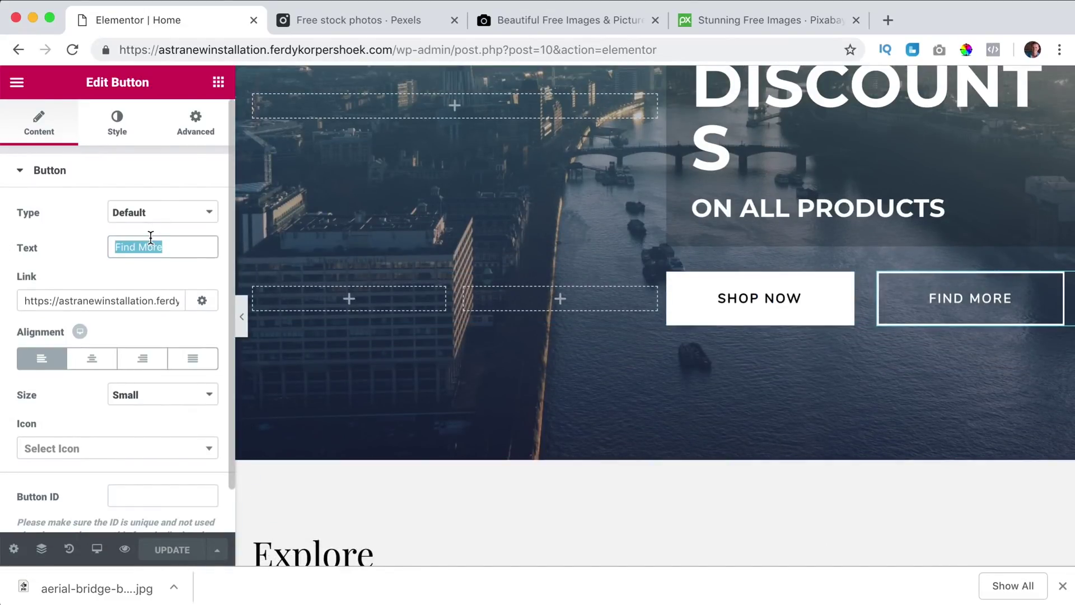
type("Man Shoes")
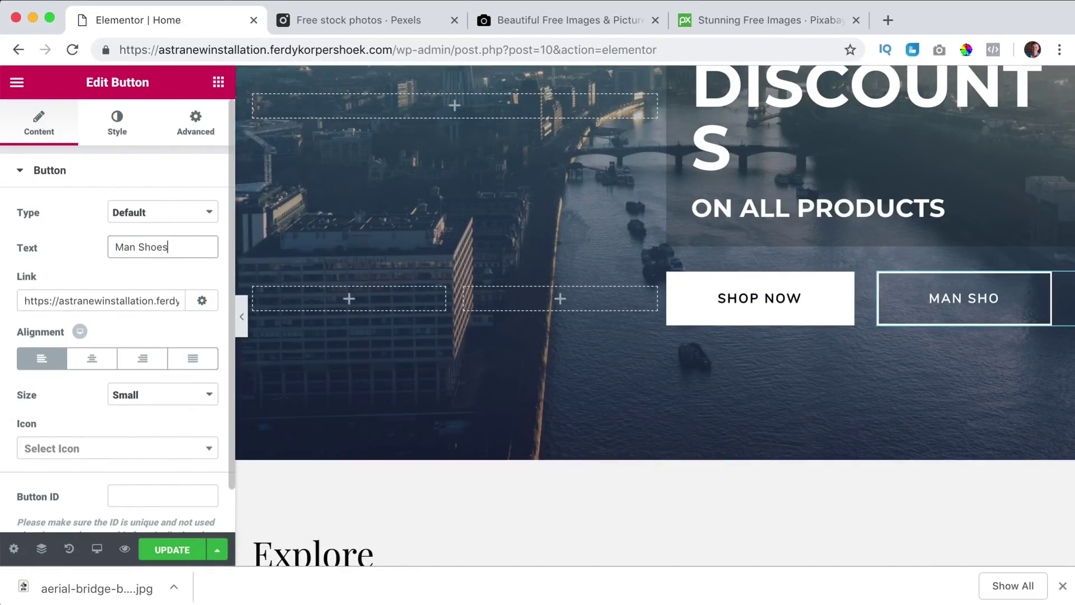
scroll(529, 291, "down", 12)
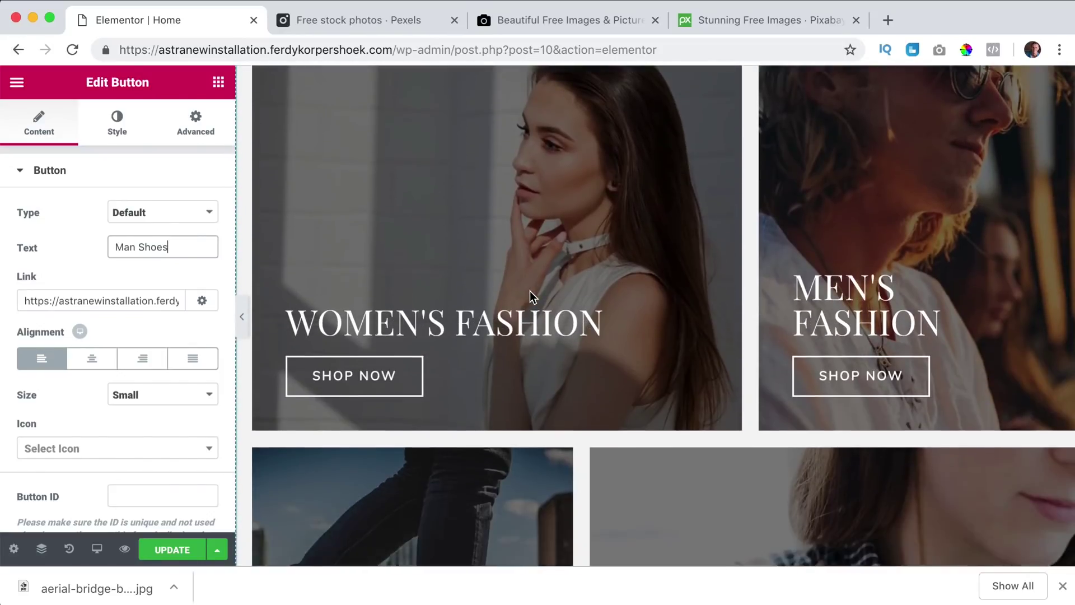
scroll(496, 308, "down", 12)
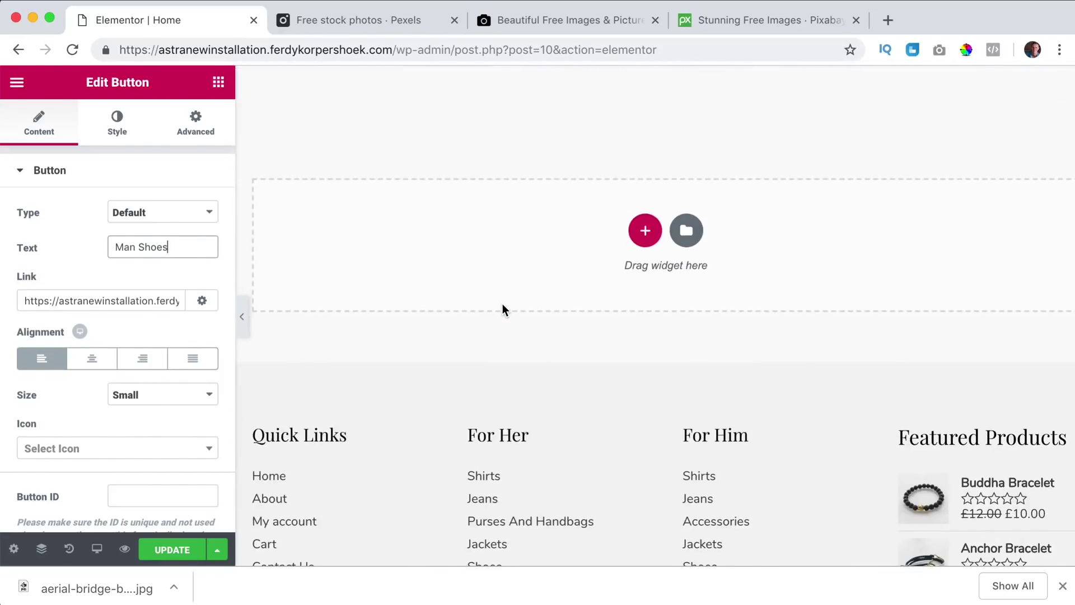
scroll(502, 303, "up", 20)
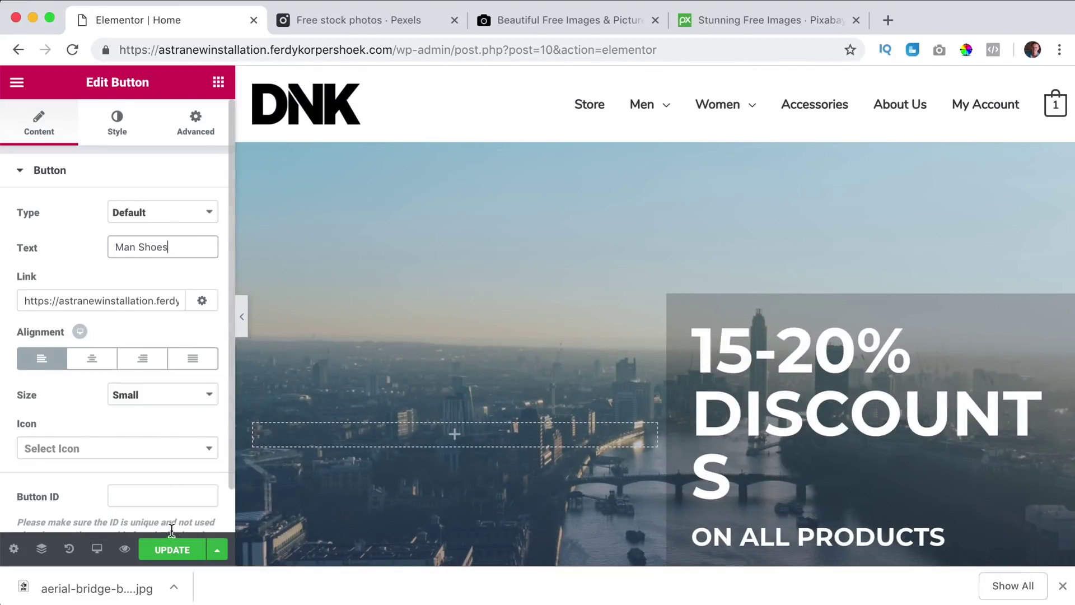
left_click(174, 547)
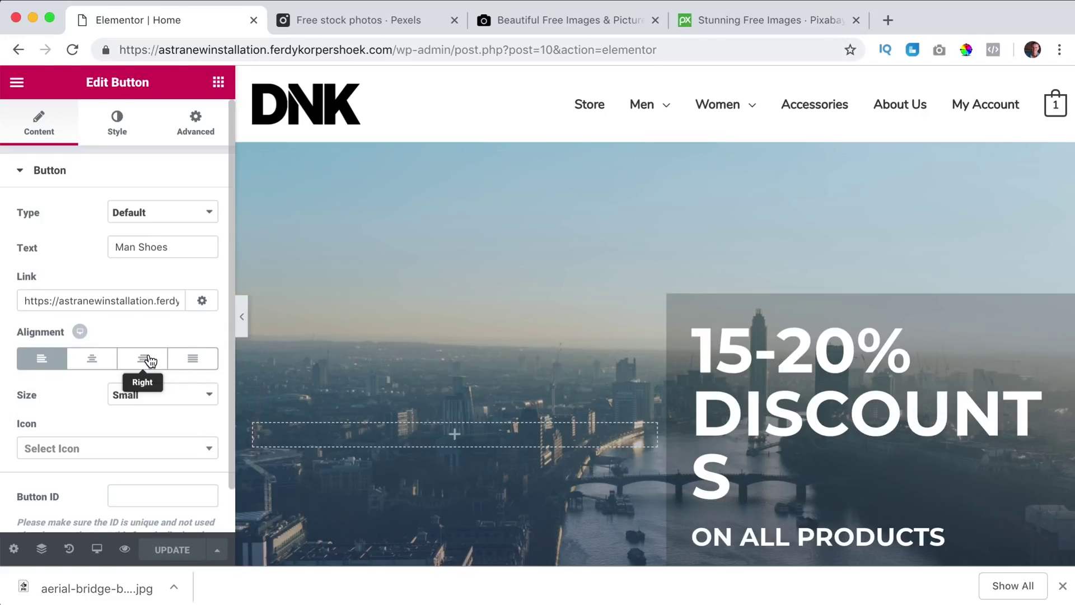
Exit Elementor to the dashboard and open the live store homepage.
left_click(16, 82)
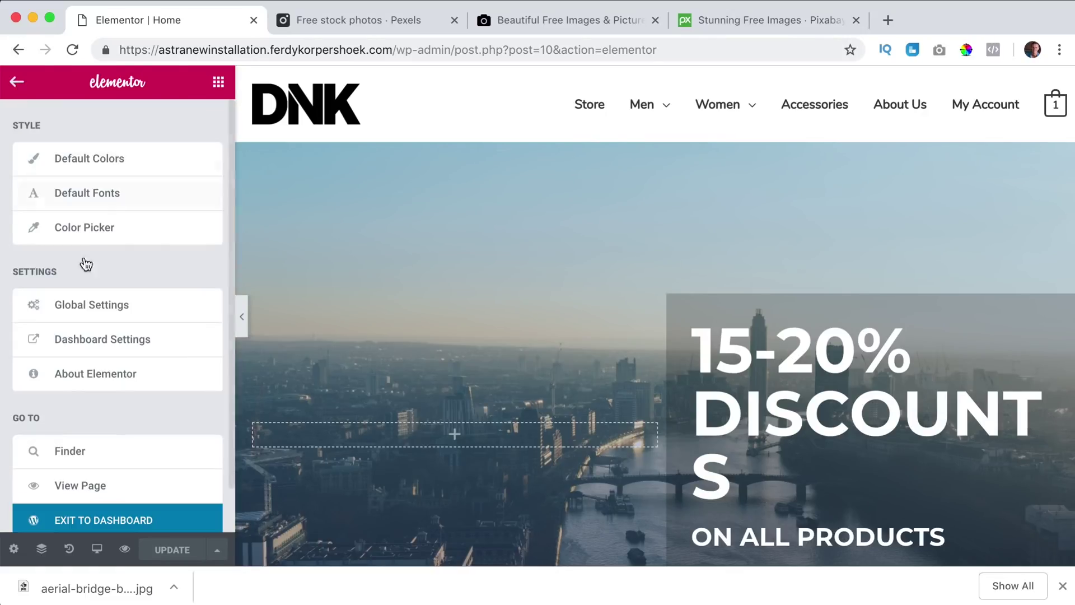
left_click(124, 515)
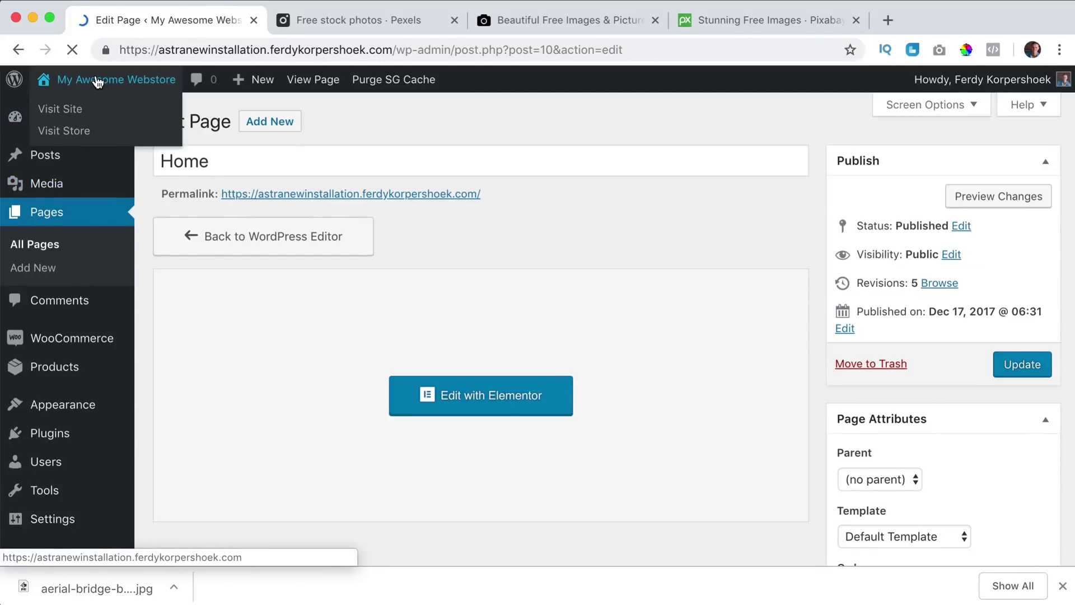
left_click(98, 82)
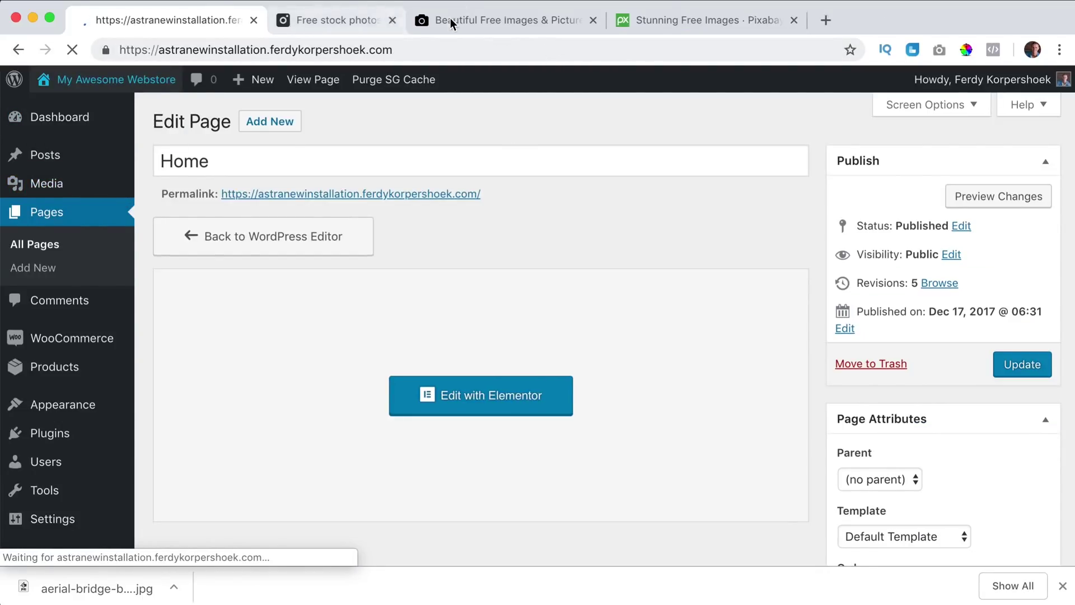
Close the Pexels, Unsplash and Pixabay tabs and scroll through the updated homepage.
left_click(454, 21)
left_click(455, 20)
left_click(423, 20)
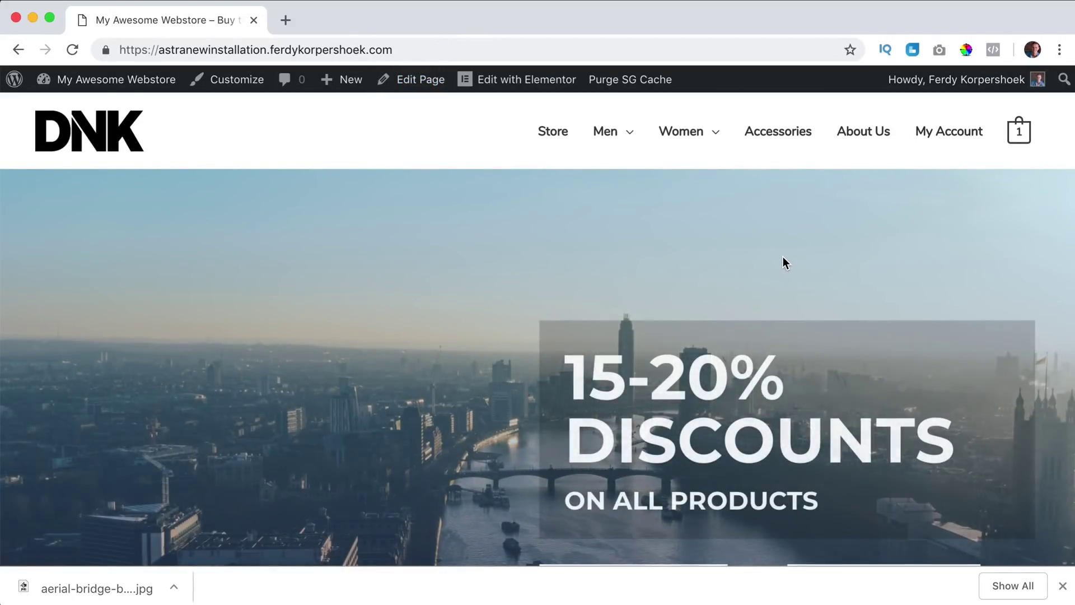
scroll(708, 211, "down", 1)
scroll(675, 213, "down", 15)
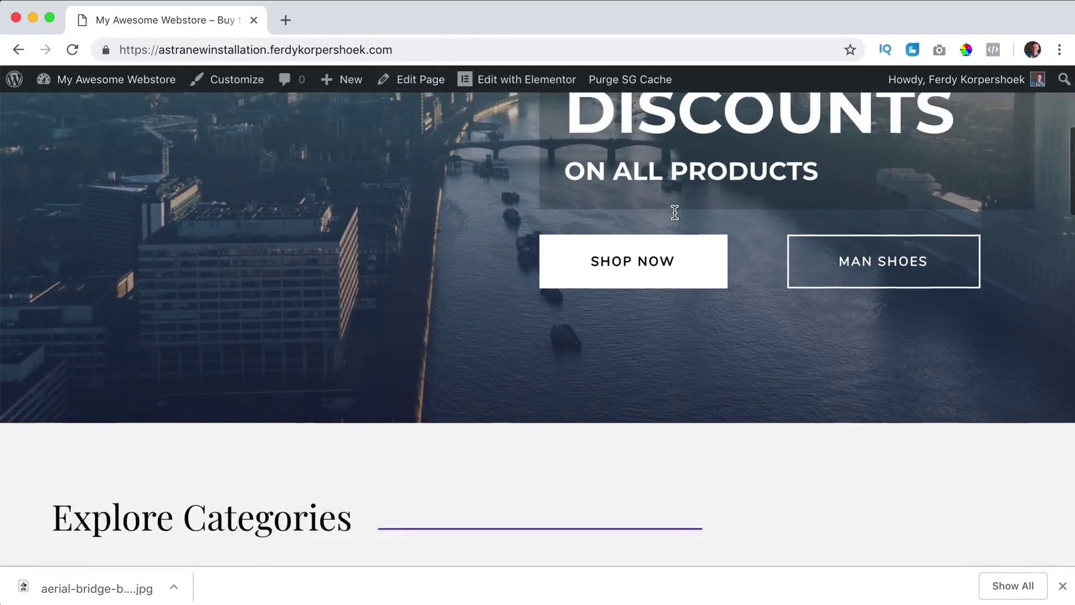
scroll(675, 212, "down", 20)
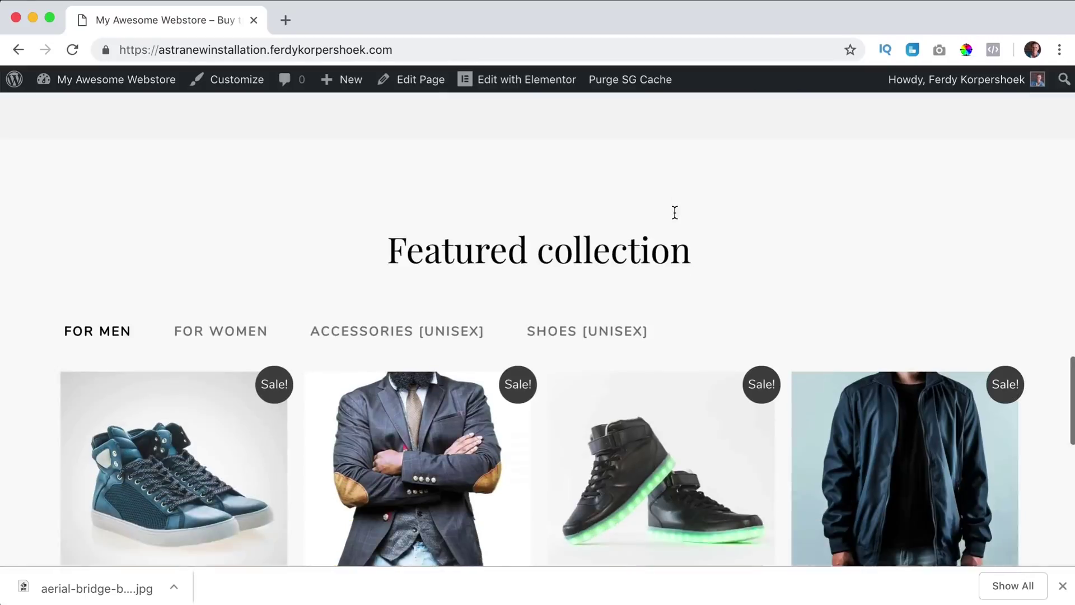